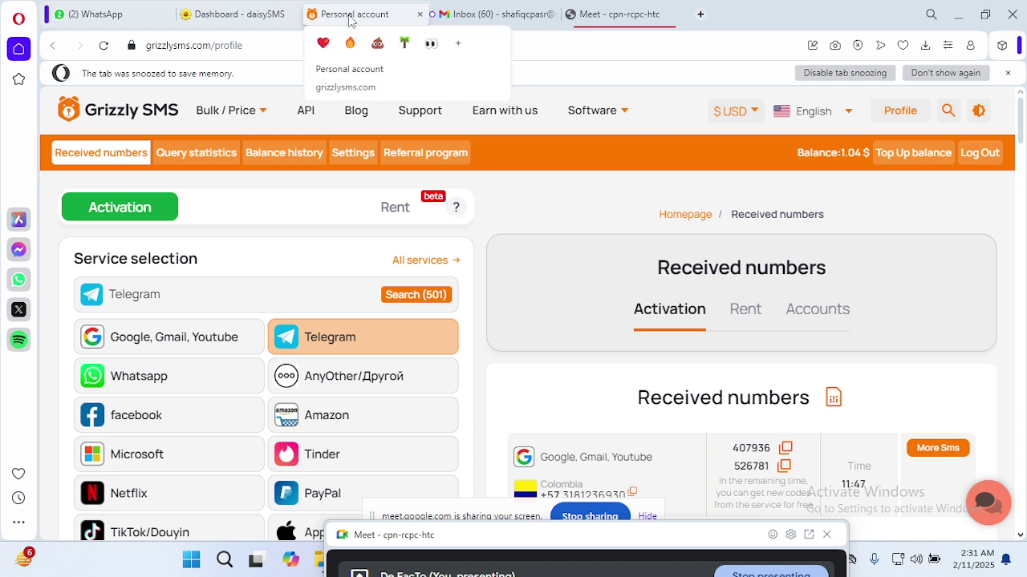
- Narrow the Meet call window and move it off the page into a small lower-left floating panel
left_click(233, 17)
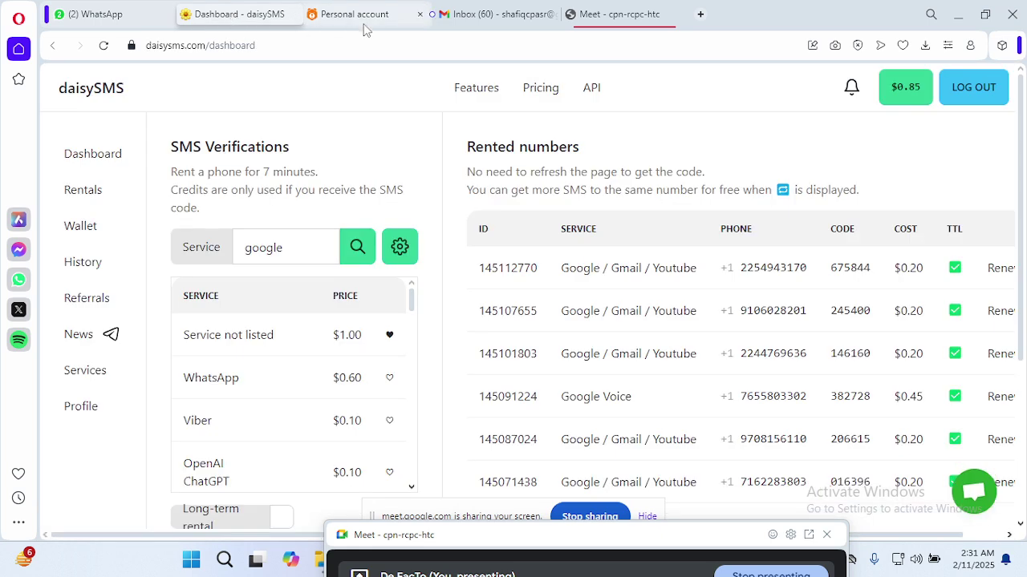
left_click(365, 16)
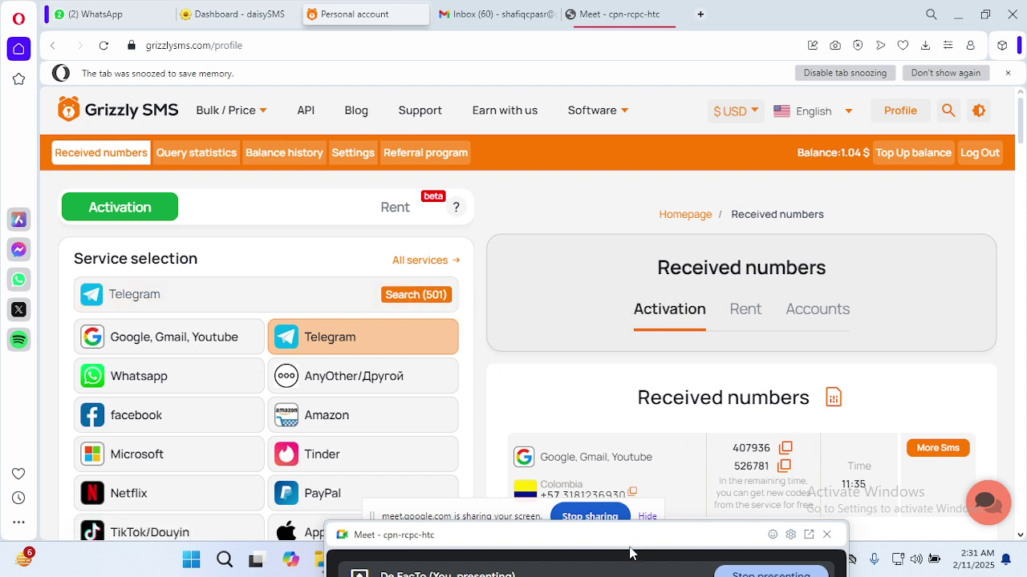
left_click_drag(630, 549, 268, 420)
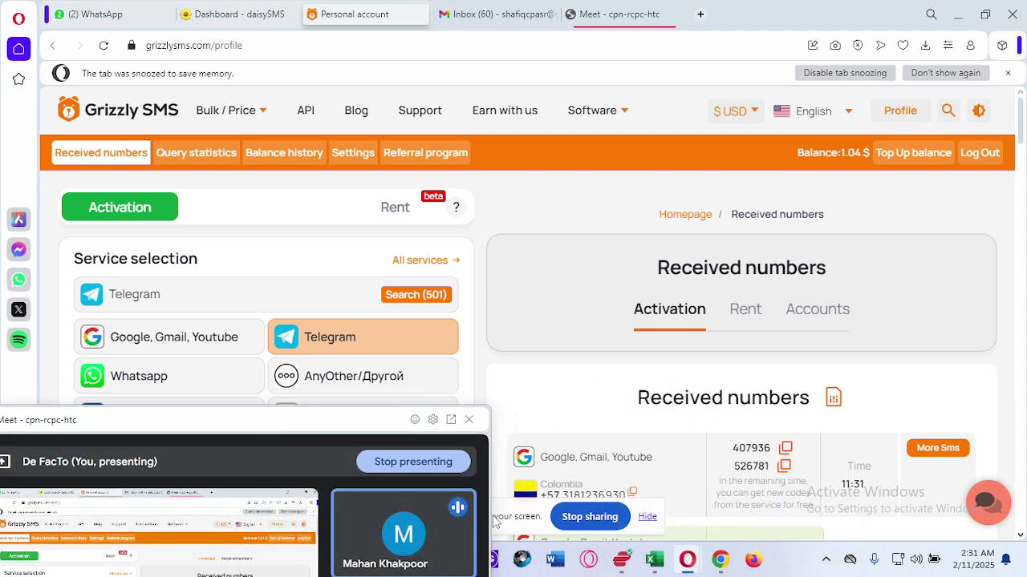
left_click_drag(486, 512, 449, 508)
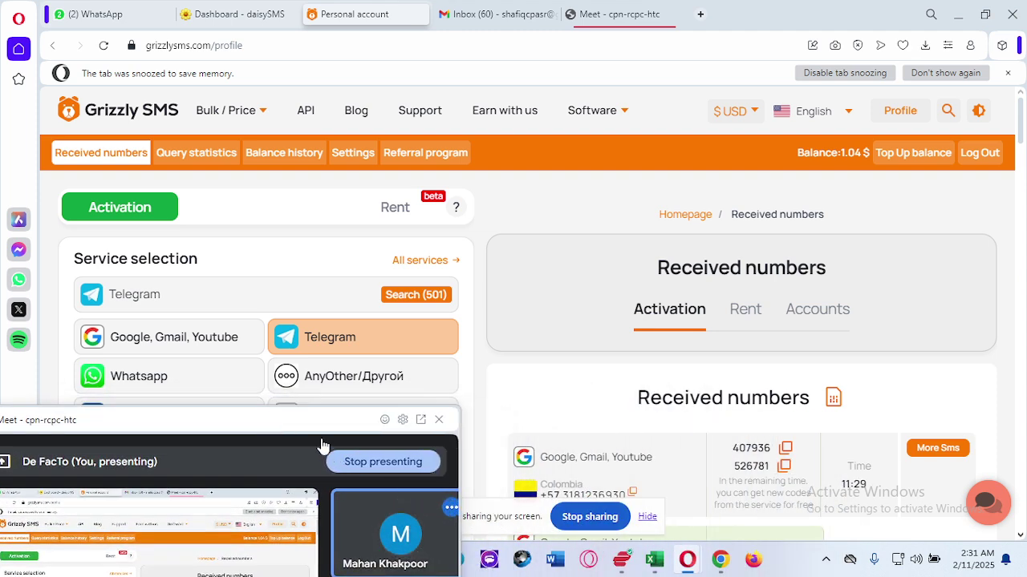
left_click_drag(290, 427, 12, 393)
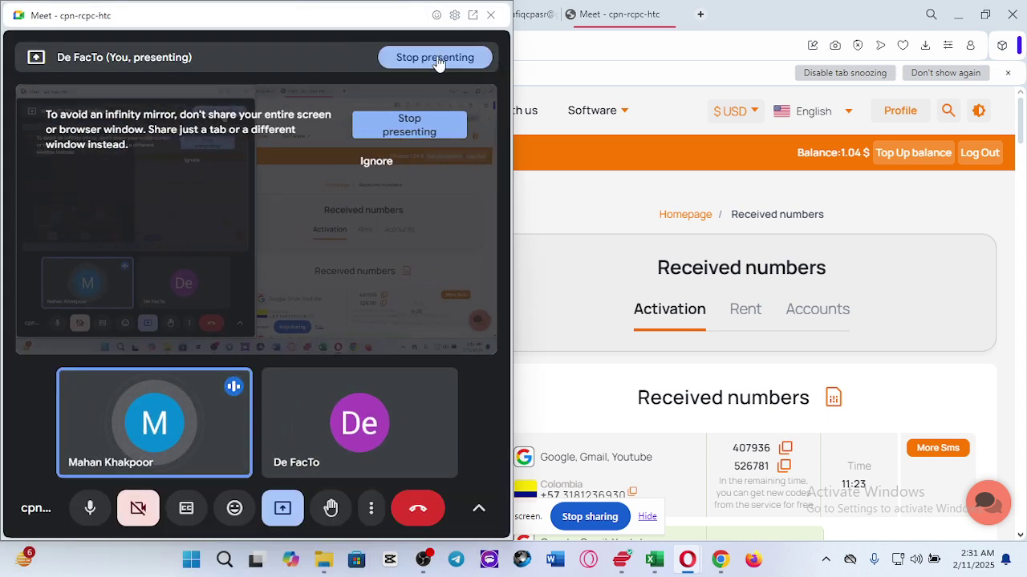
left_click_drag(325, 18, 258, 320)
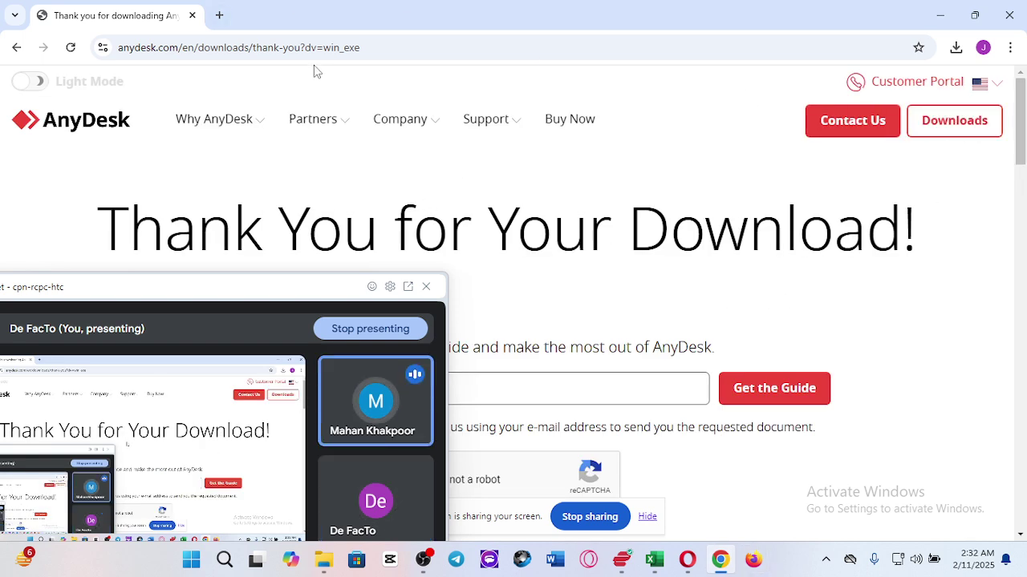
- Replace the AnyDesk download tab with a fresh new tab
left_click(219, 15)
left_click(193, 16)
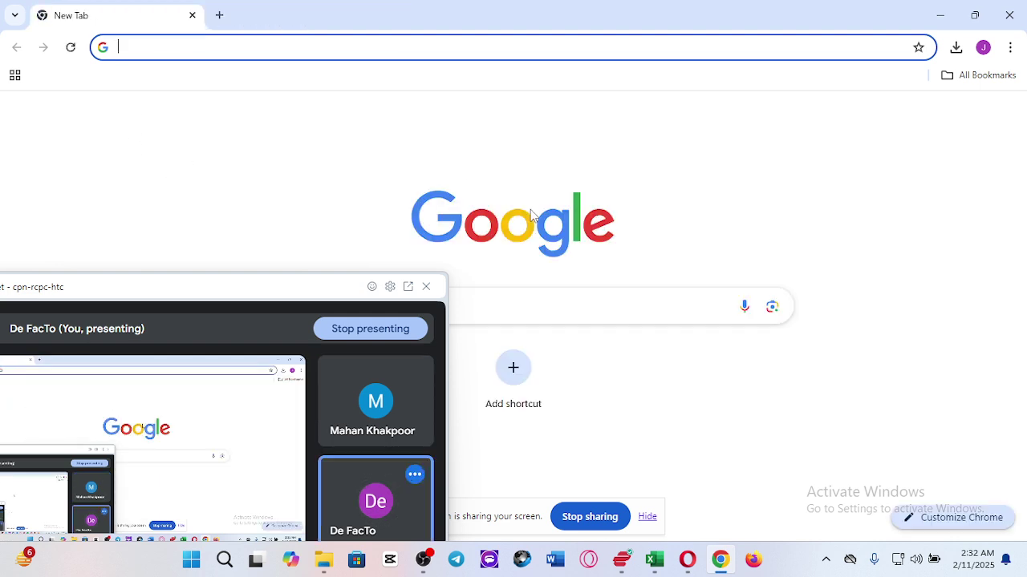
left_click(551, 311)
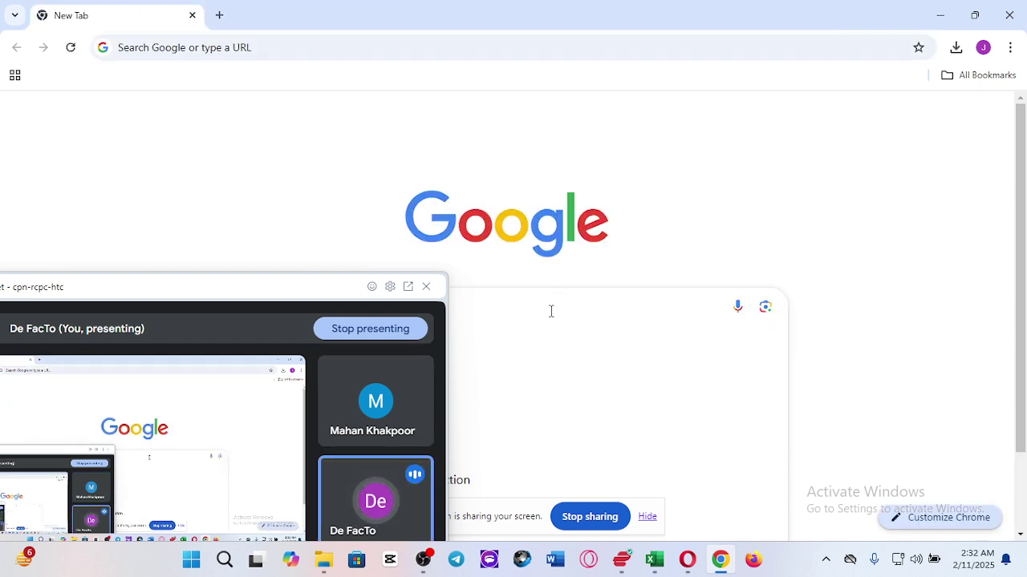
- Delete all-time browsing data, including cookies and 44.1 MB of cached files
key("ctrl+shift+Delete")
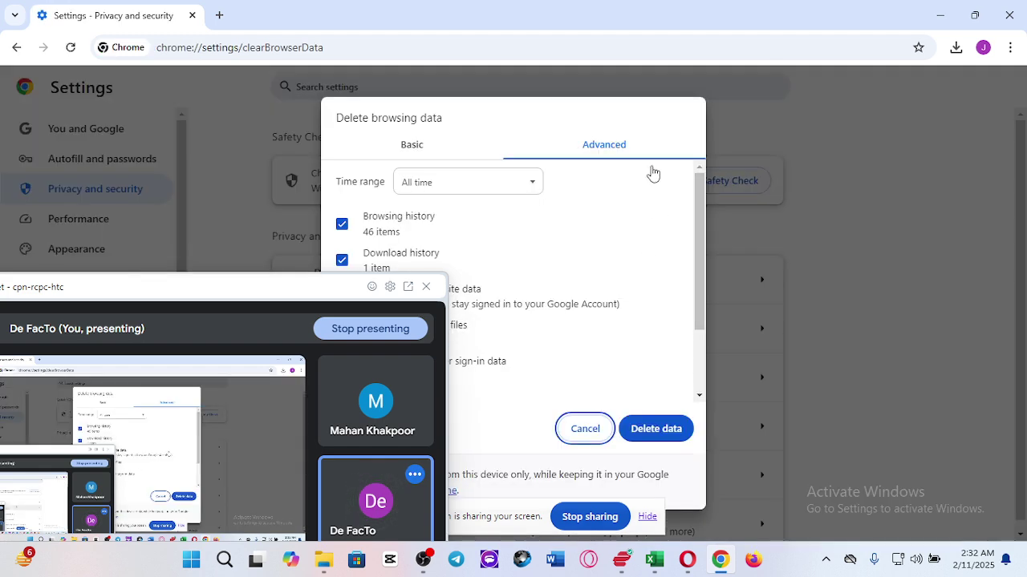
scroll(602, 369, "down", 2)
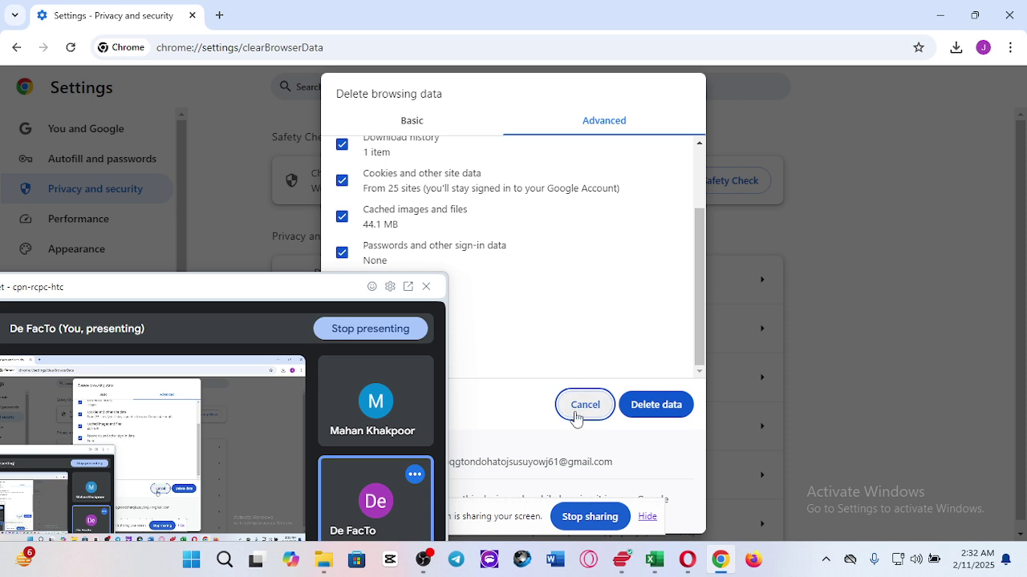
left_click(645, 414)
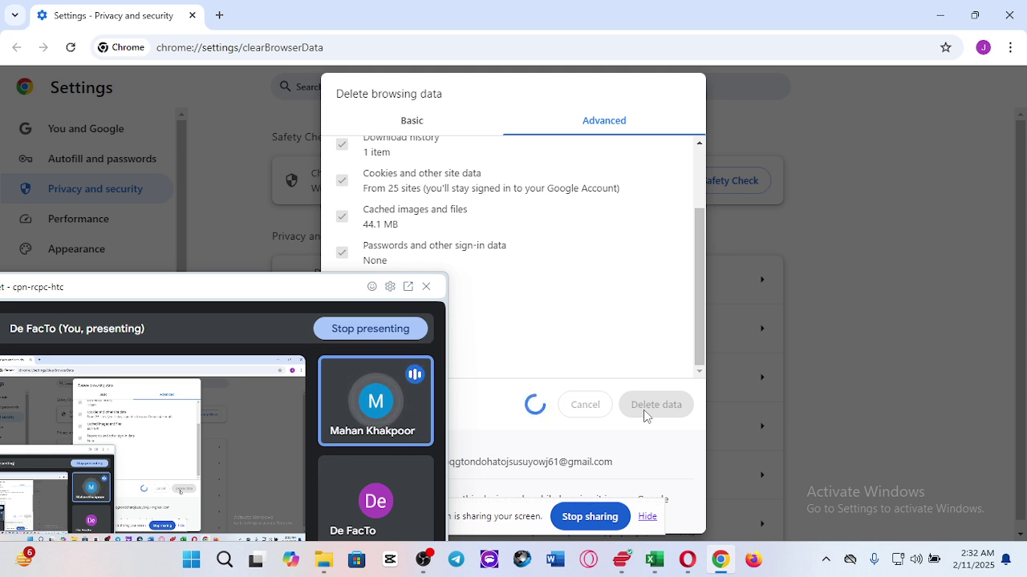
left_click_drag(290, 295, 205, 565)
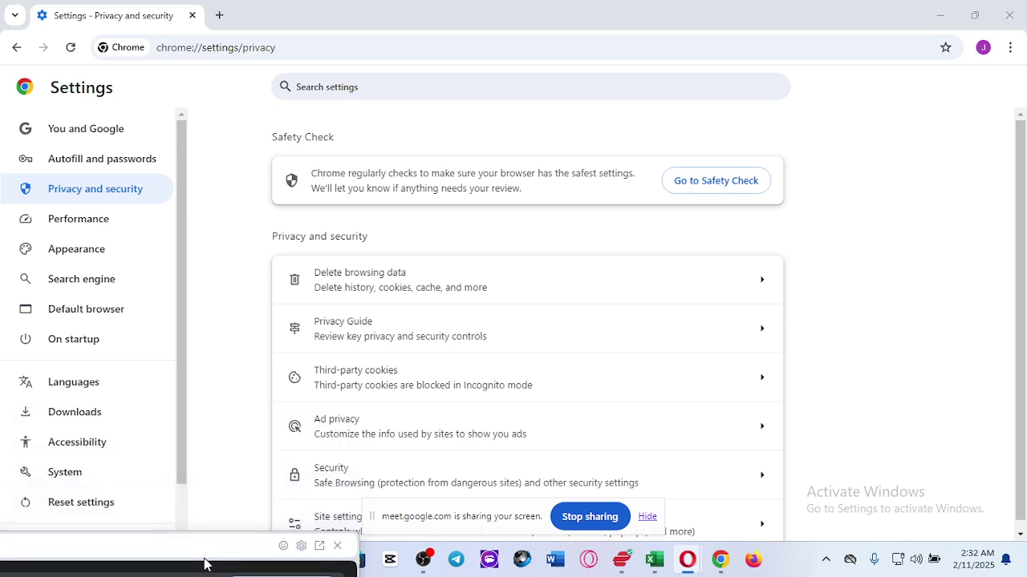
- Close the settings tab and minimise Chrome and the Opera Grizzly SMS window
left_click(219, 15)
left_click(193, 15)
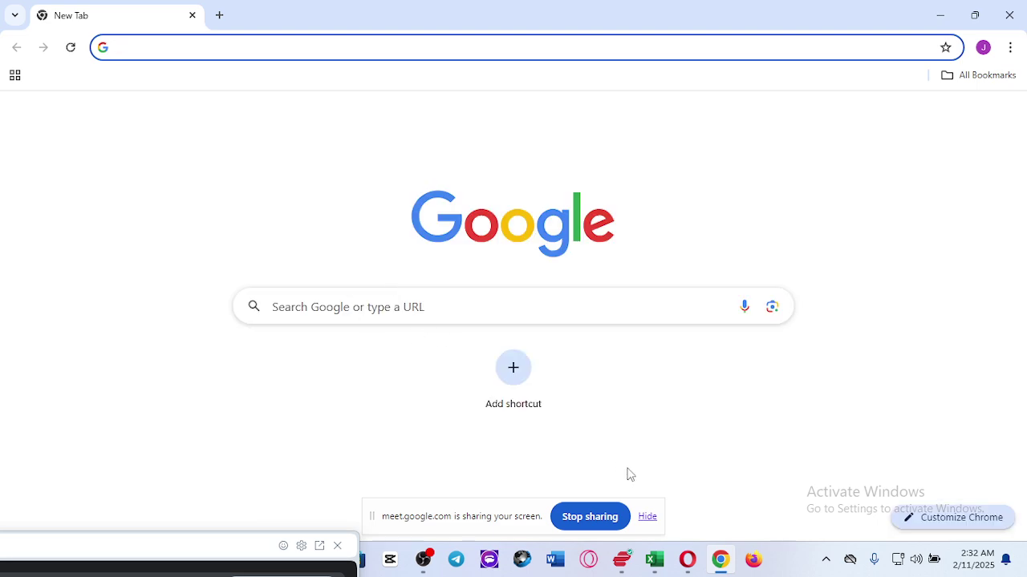
left_click(940, 16)
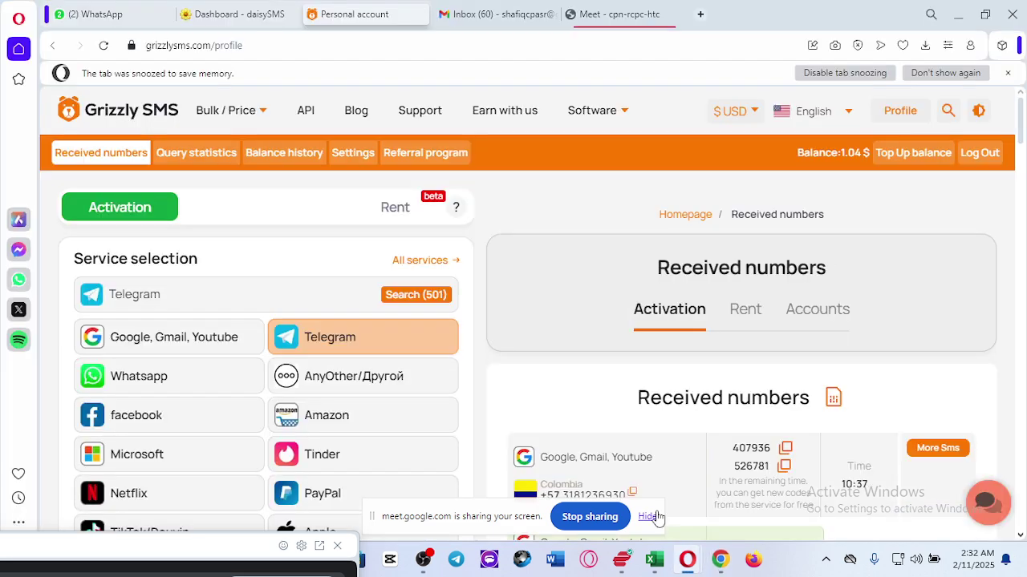
left_click(958, 14)
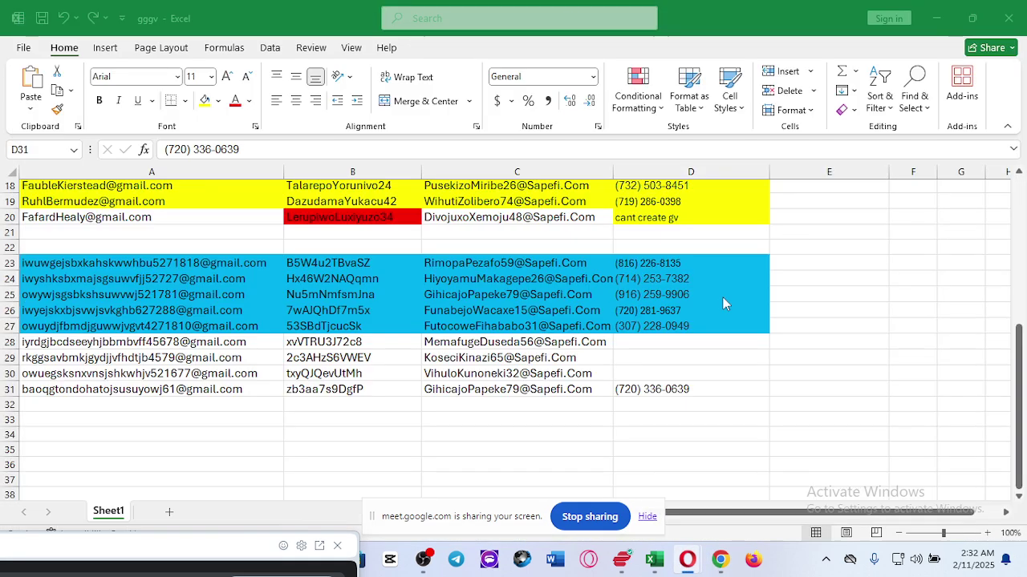
- Minimise the gggv workbook, confirm ExpressVPN is connected, then bring gggv back
left_click(944, 19)
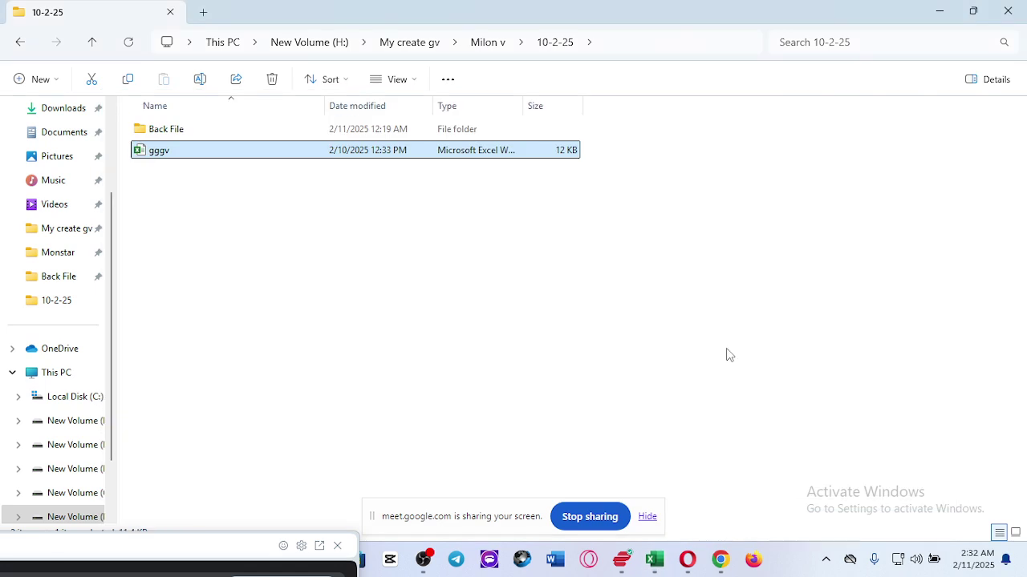
left_click(622, 559)
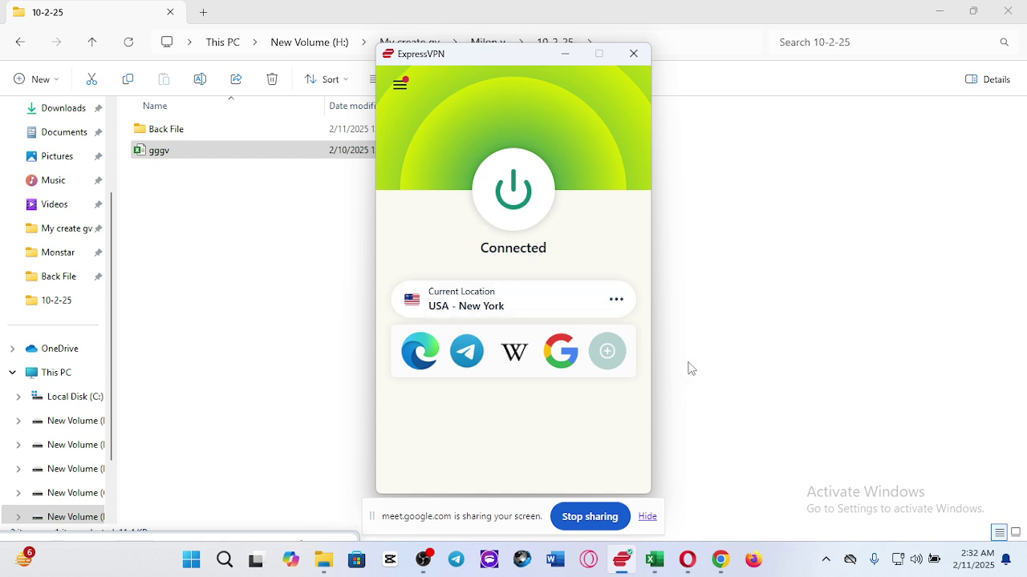
left_click(654, 559)
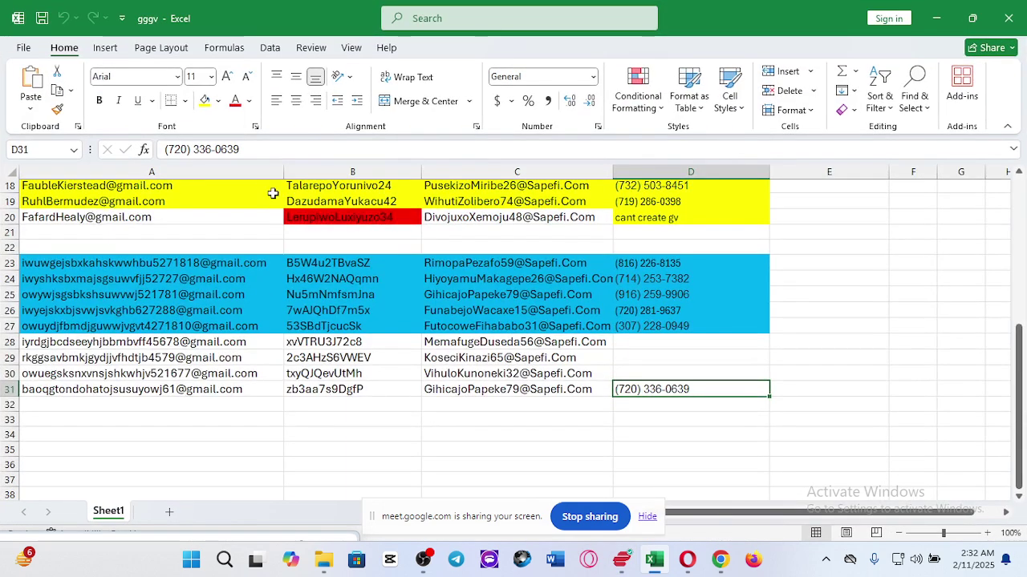
- Narrow columns A and B of the gggv sheet and minimise the workbook
left_click_drag(421, 171, 171, 181)
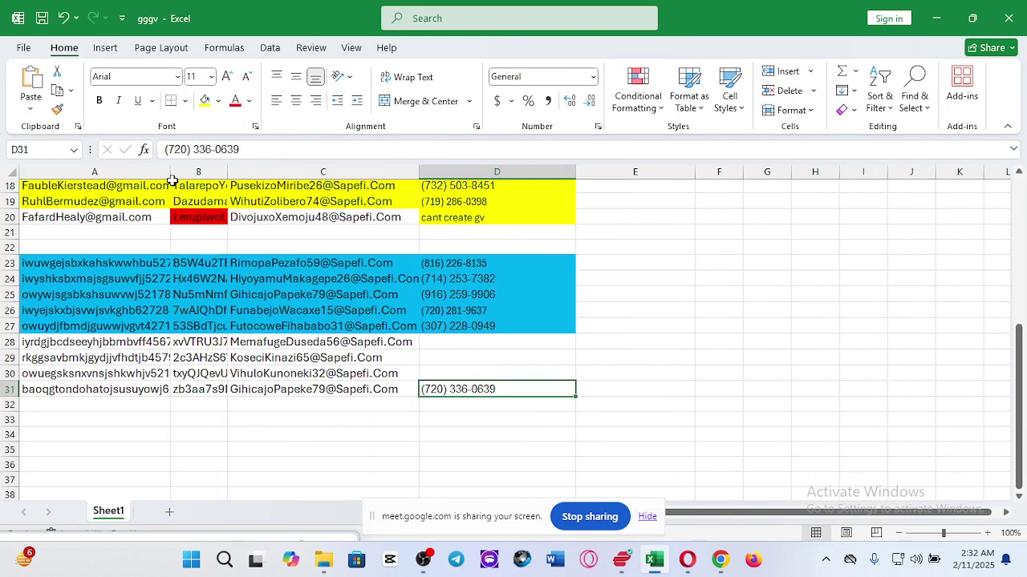
left_click(936, 18)
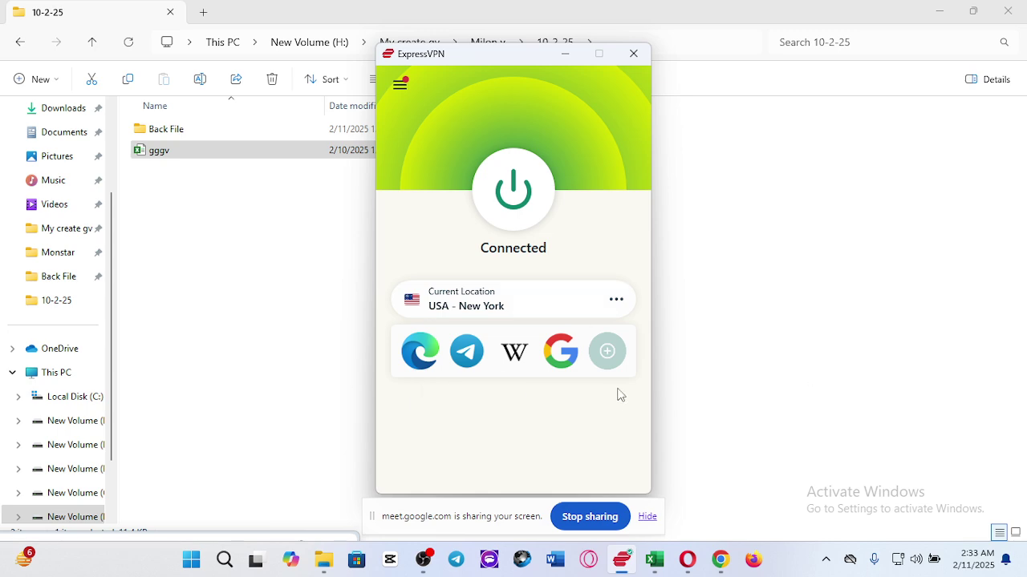
- Minimise File Explorer so only ExpressVPN remains on the desktop
left_click(940, 9)
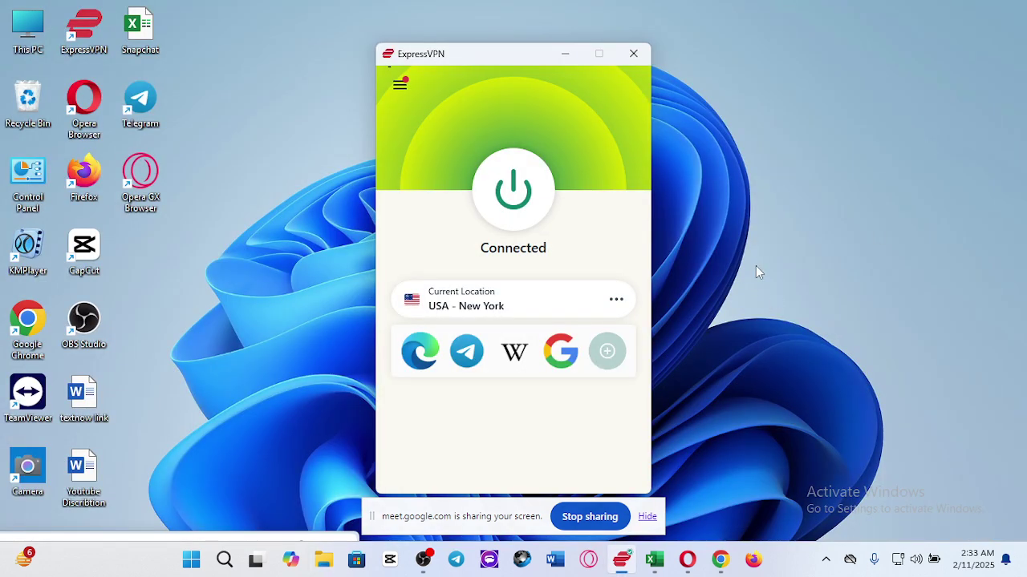
mouse_move(725, 563)
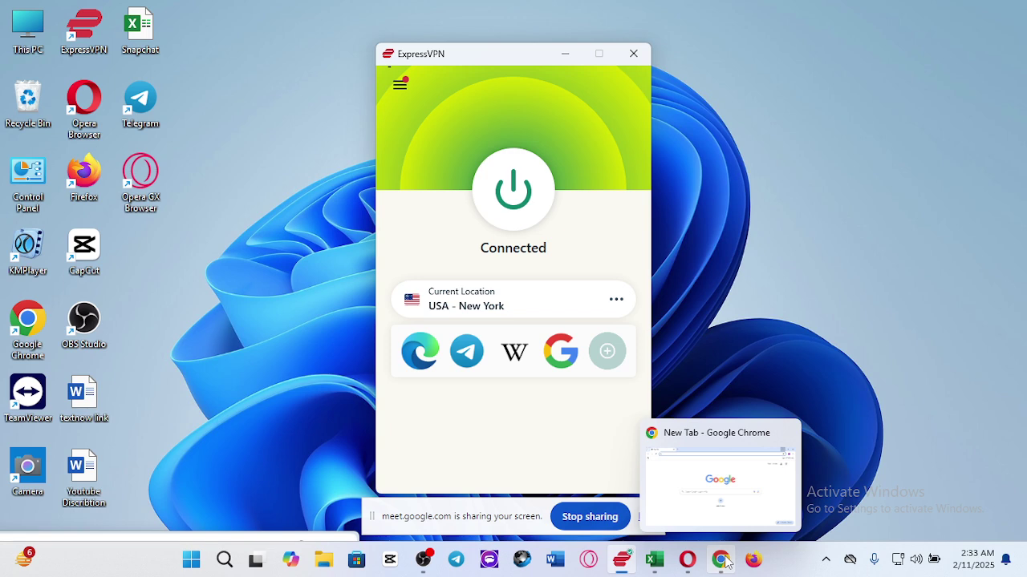
- Go to voice.google.com from the Google search box on Chrome's new tab
left_click(724, 562)
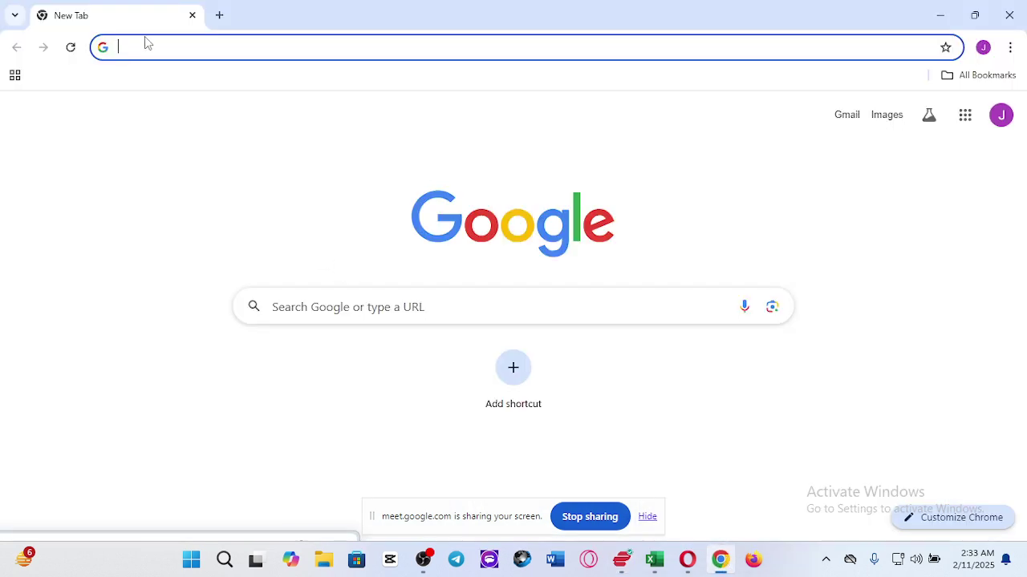
left_click(321, 303)
type("voi")
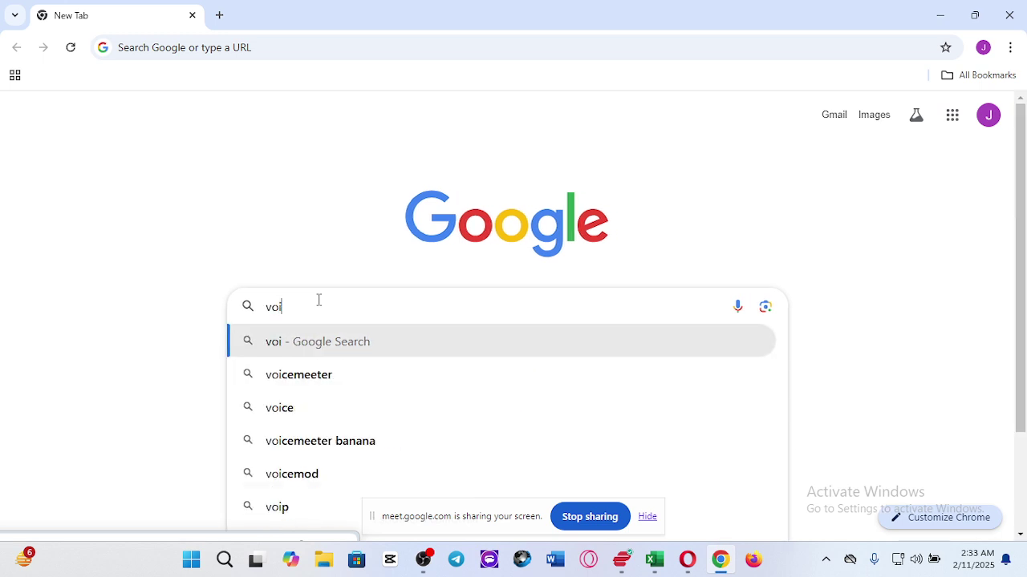
type("ce")
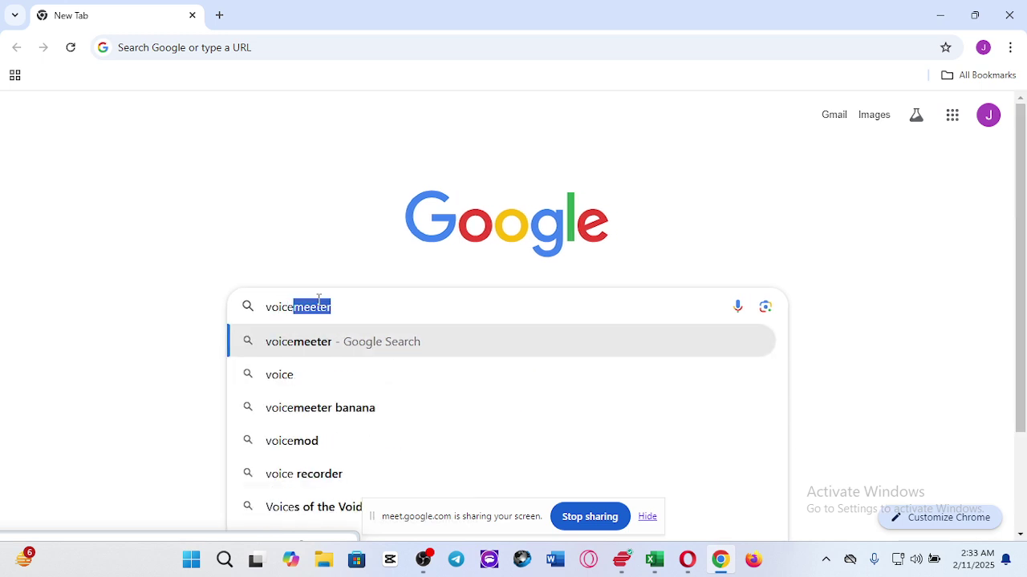
type(".google")
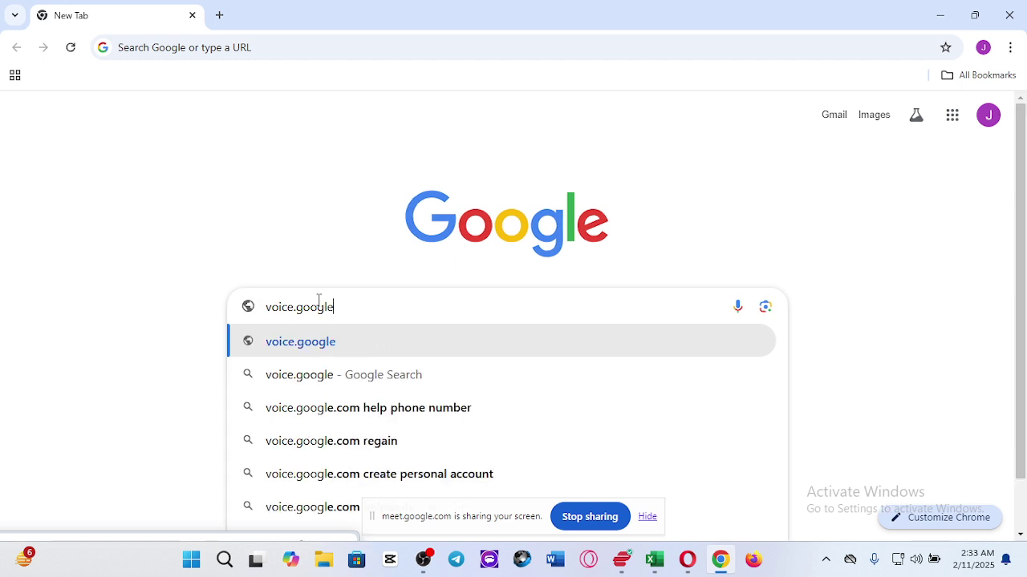
type(".com")
key("Return")
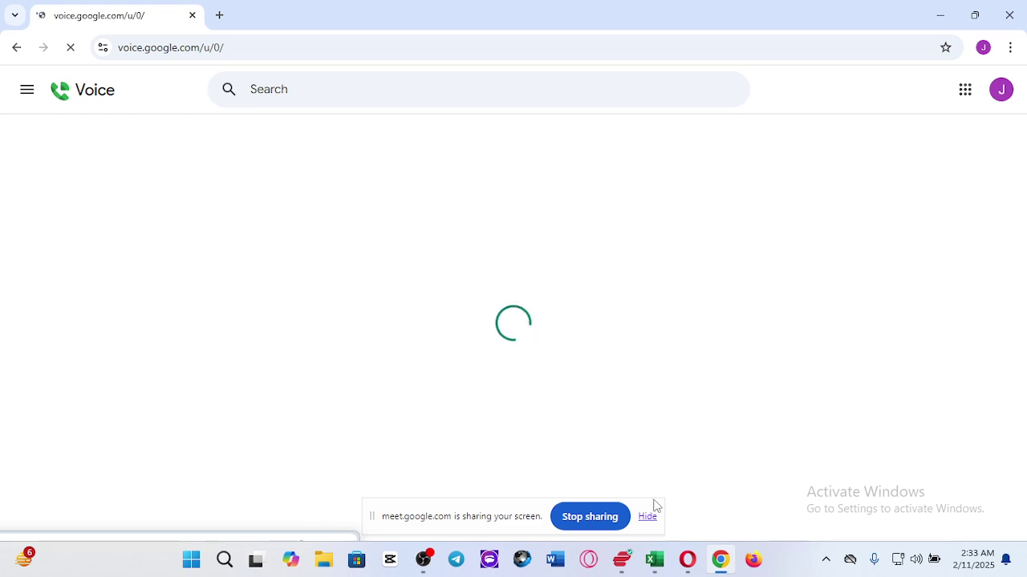
left_click(654, 560)
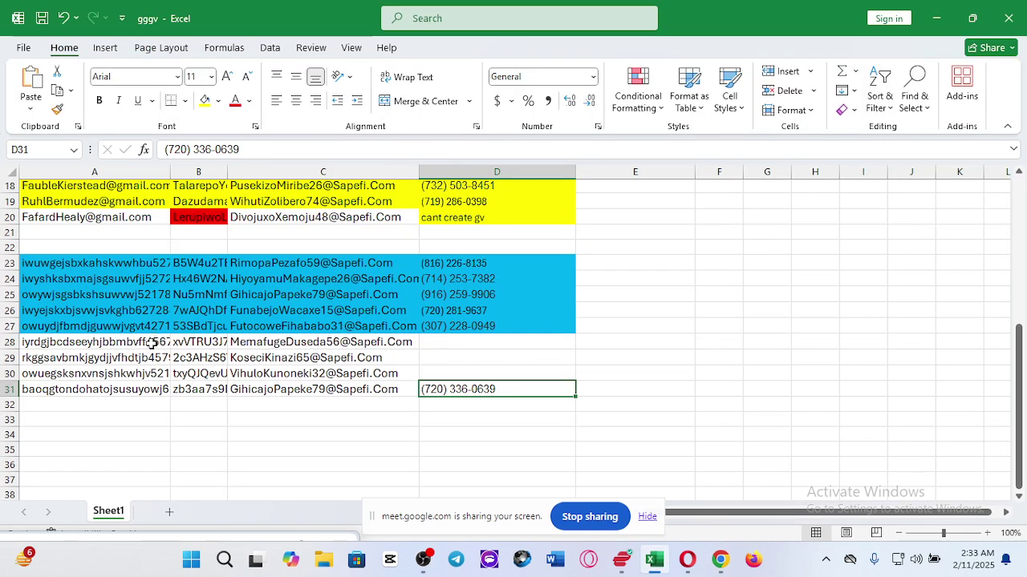
- Copy the Gmail address in cell A28 of the gggv sheet
left_click(122, 344)
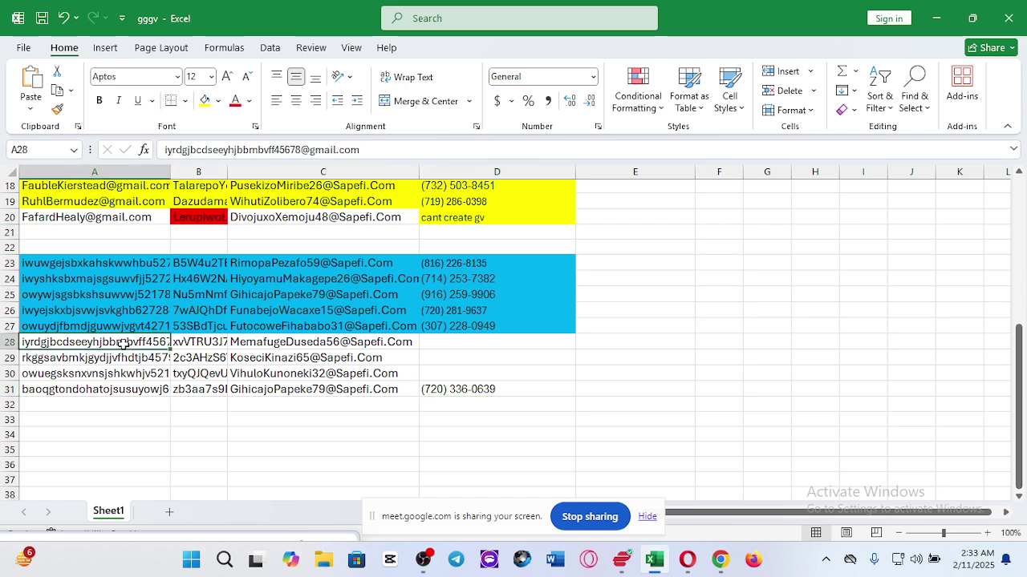
key("ctrl+c")
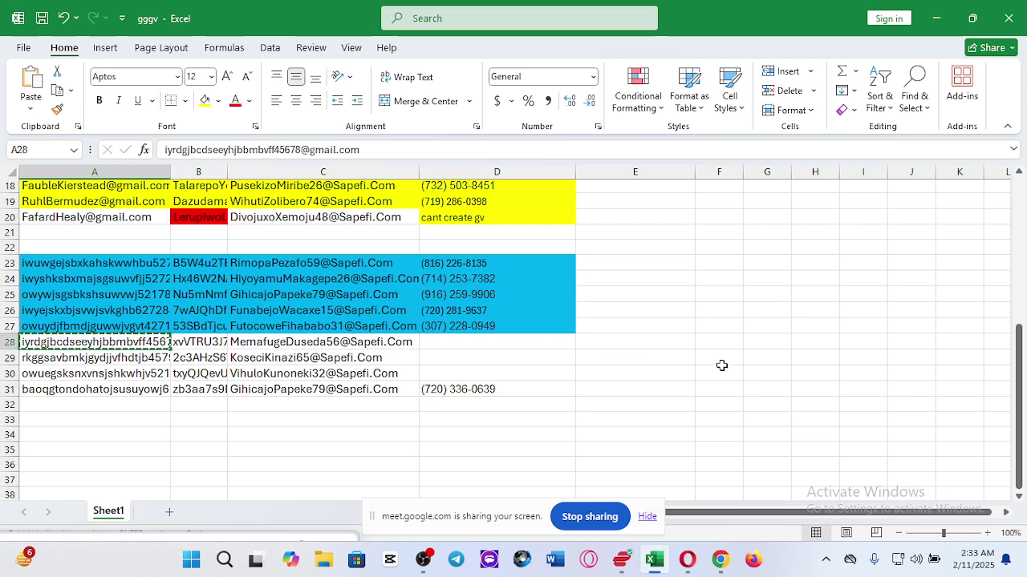
scroll(426, 360, "down", 4)
scroll(426, 360, "up", 3)
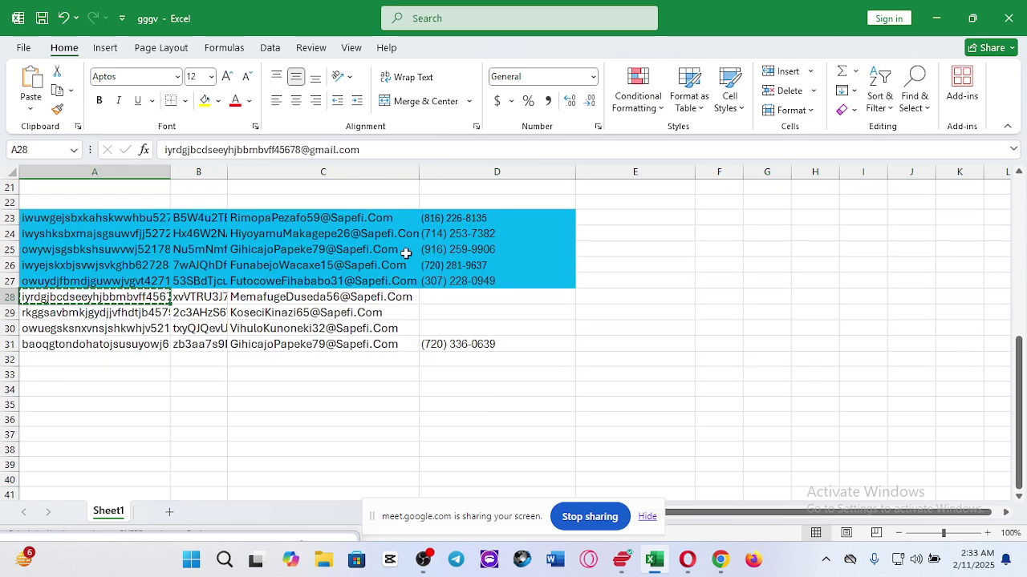
scroll(454, 308, "up", 3)
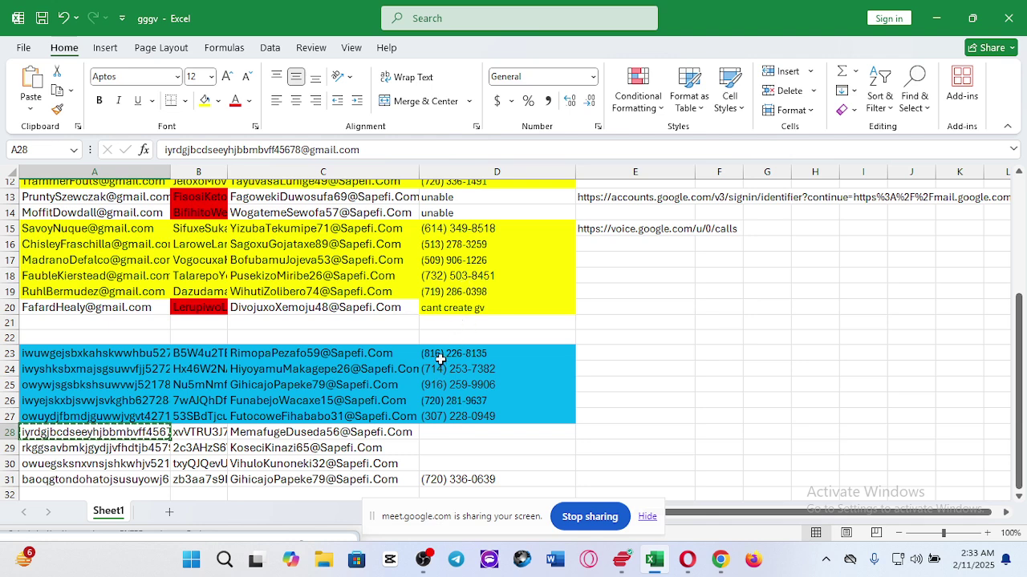
scroll(405, 355, "down", 2)
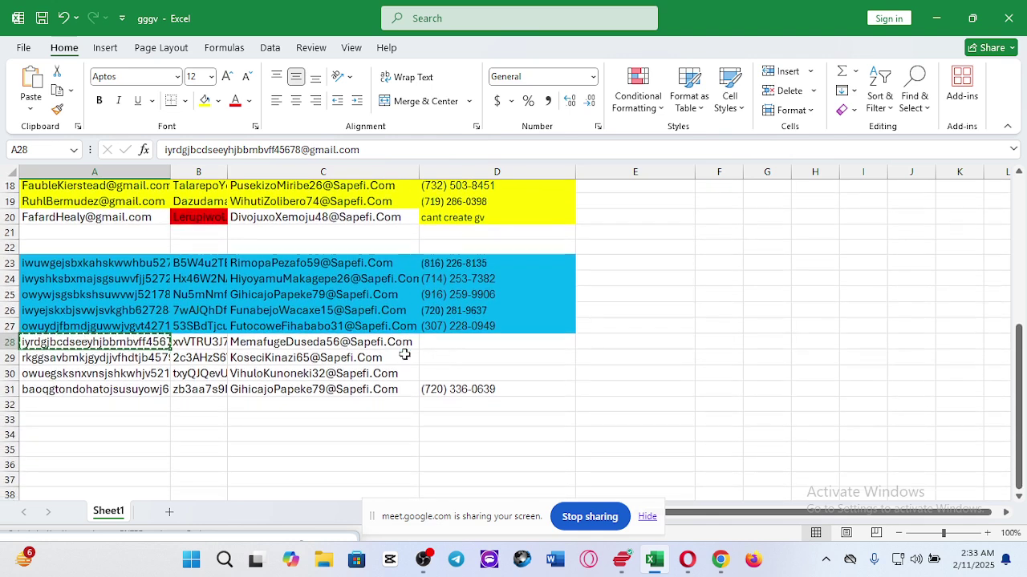
left_click(730, 565)
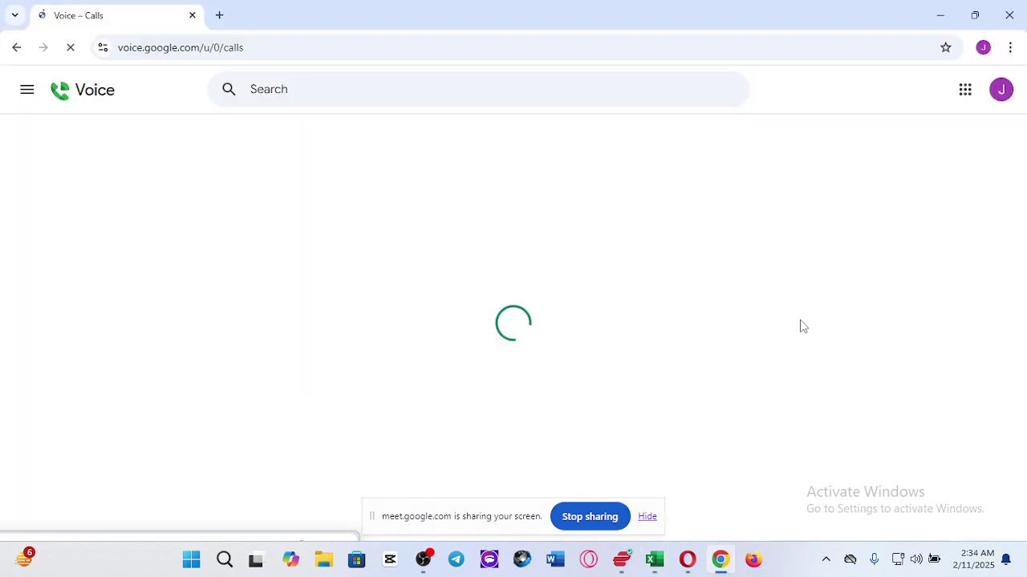
- Open the Google account panel from the avatar at Google Voice's top right
left_click(1001, 92)
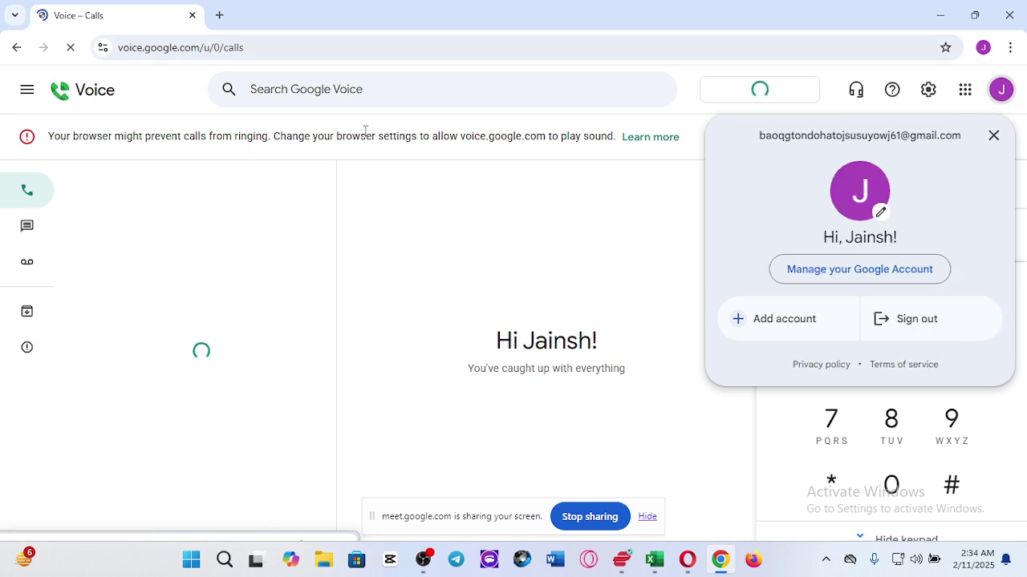
- Close the Google Accounts tab and delete all-time browsing data, including cookies and 3.5 MB of cache
left_click(219, 14)
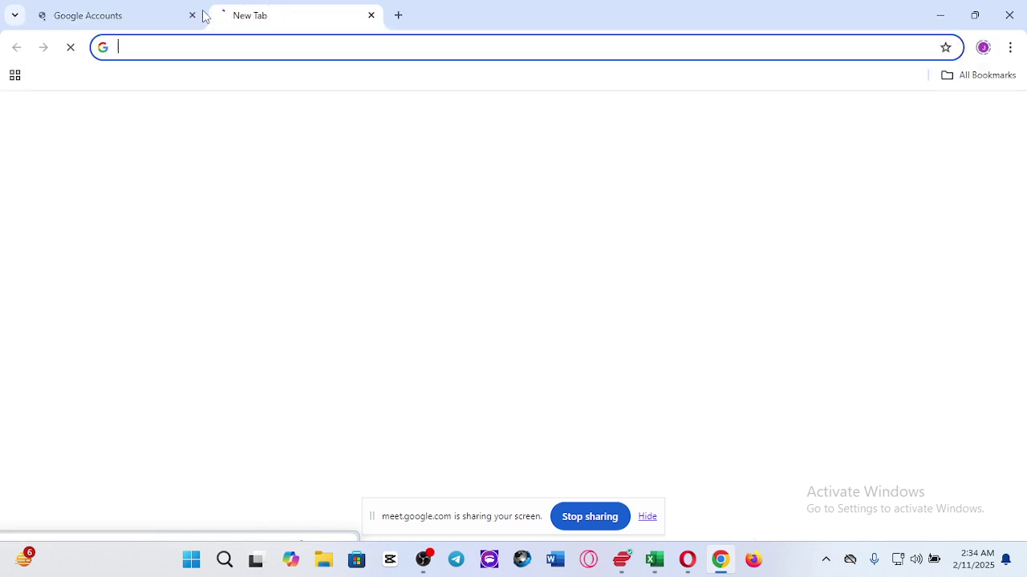
left_click(192, 15)
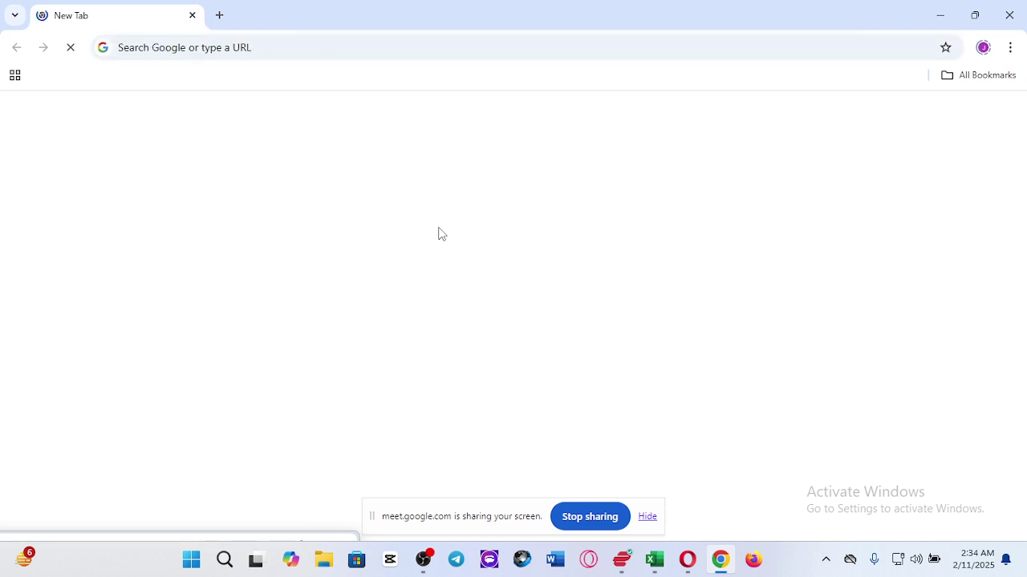
key("ctrl+shift+Delete")
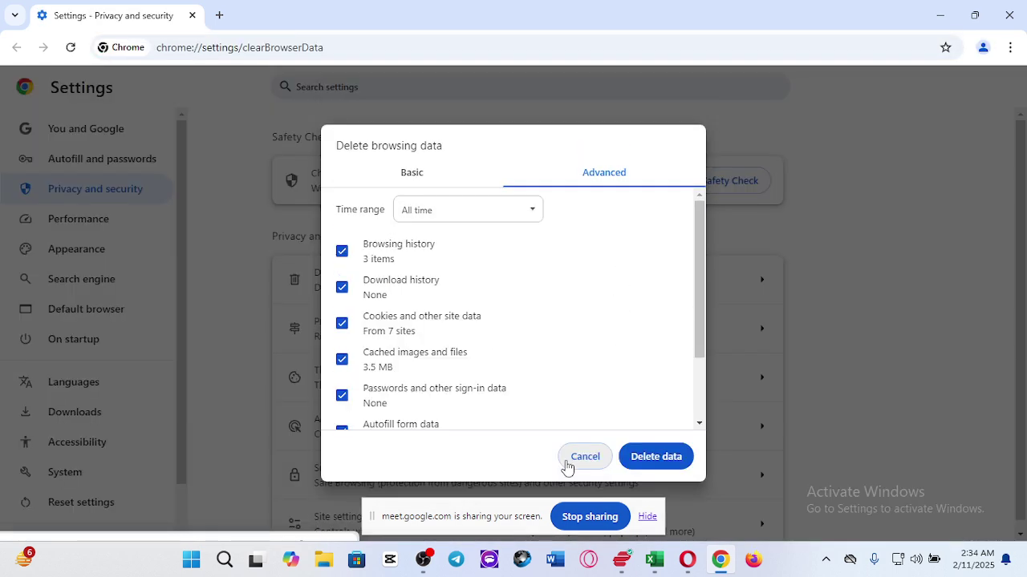
left_click(655, 454)
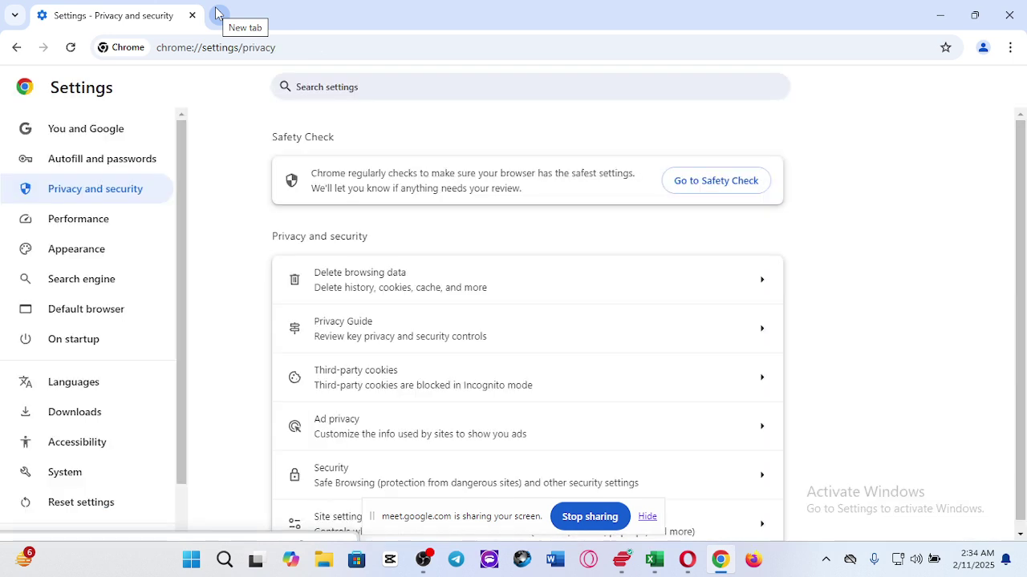
- In a fresh tab, enter voice.ggole.com in the Google search box and go to it
left_click(215, 13)
left_click(136, 15)
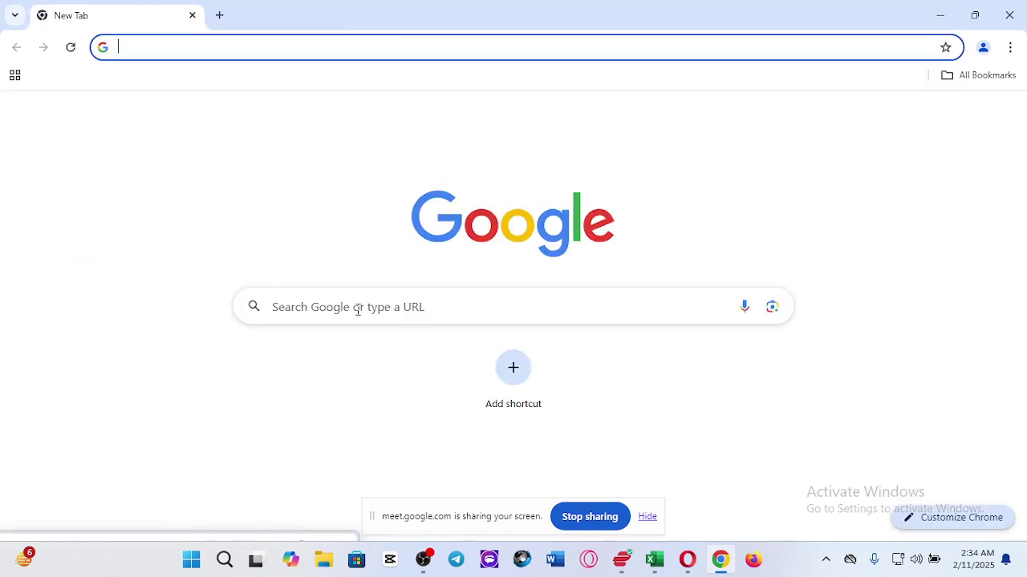
left_click(358, 310)
type("g")
key("BackSpace")
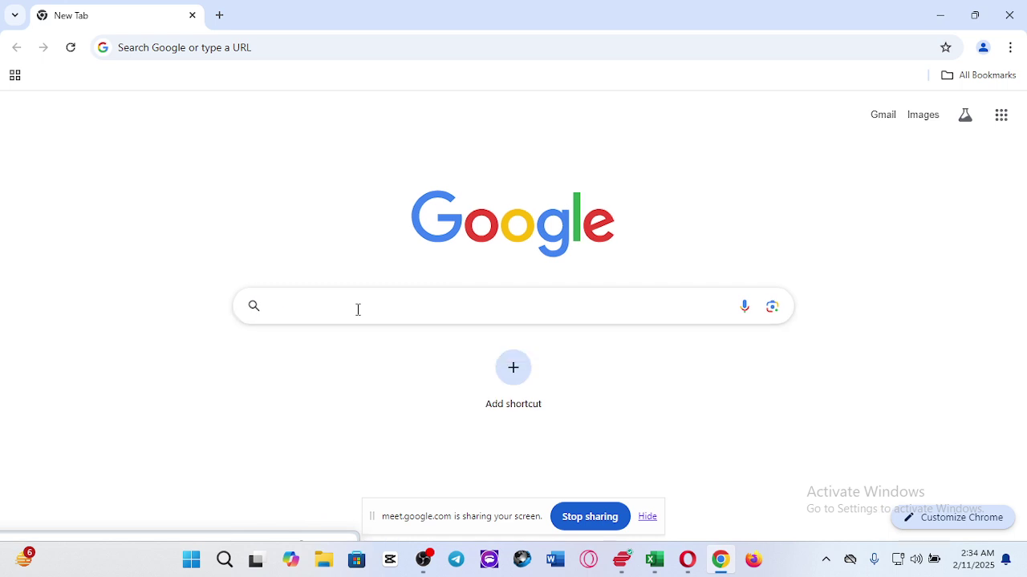
type("g")
key("BackSpace")
type("vo")
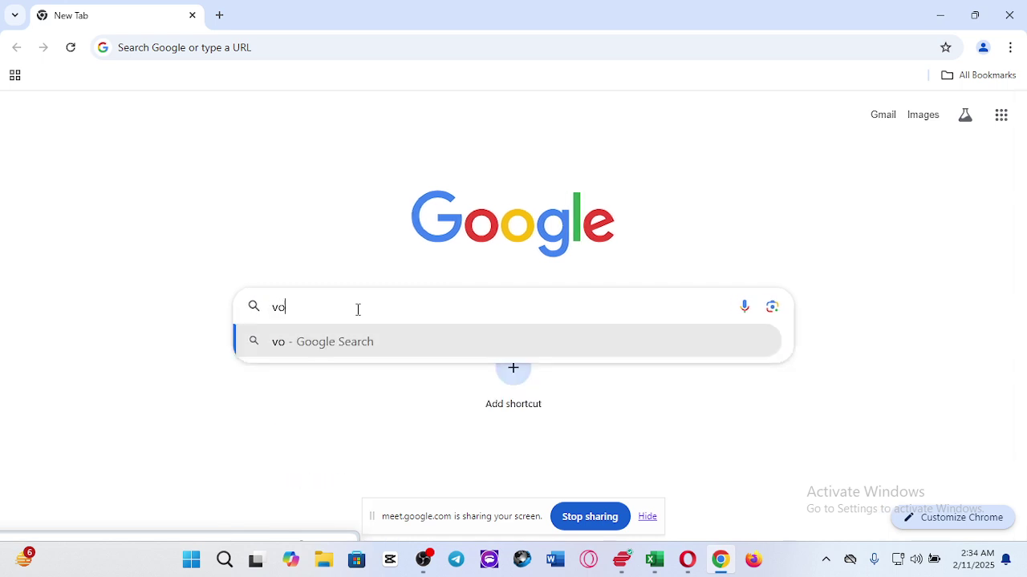
type("ice.ggole.com")
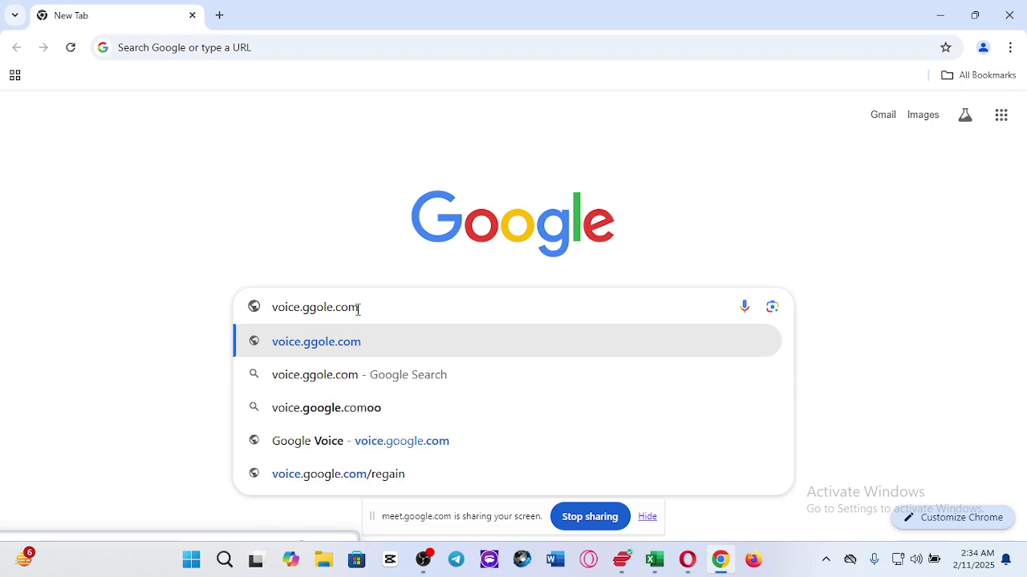
key("Return")
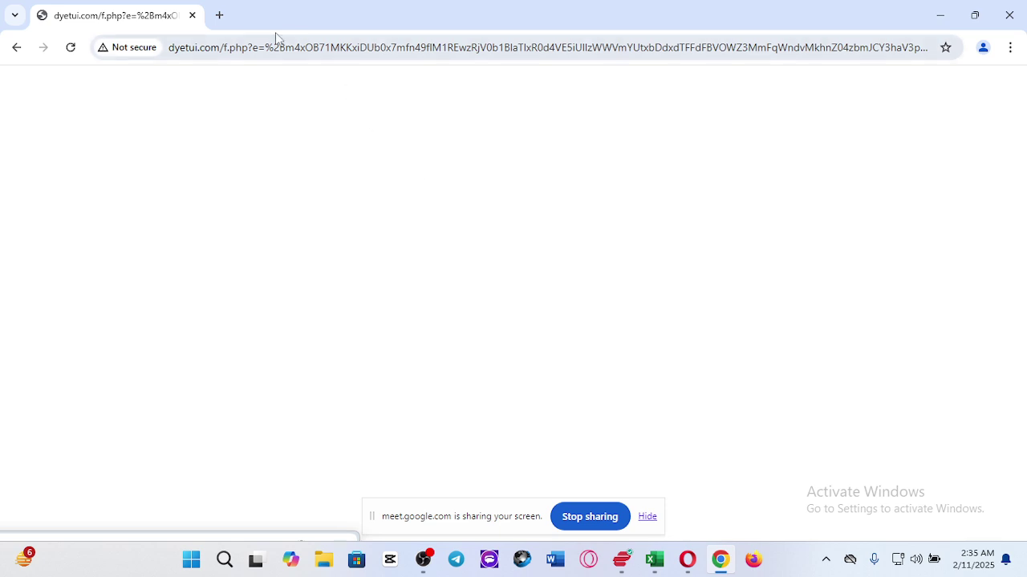
- Replace the misspelled-address tab with a new tab loading voice.google.com
left_click(220, 15)
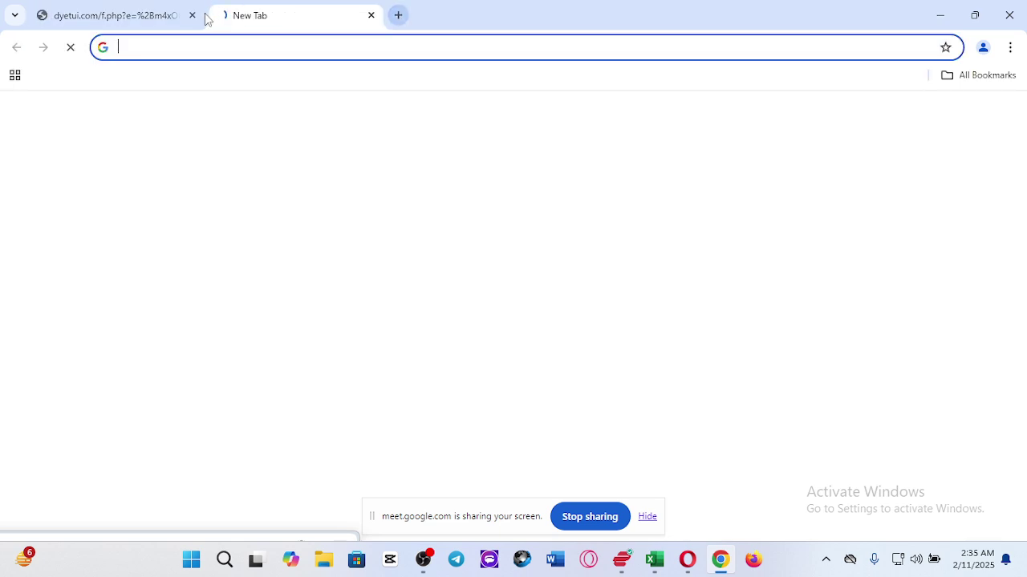
left_click(67, 16)
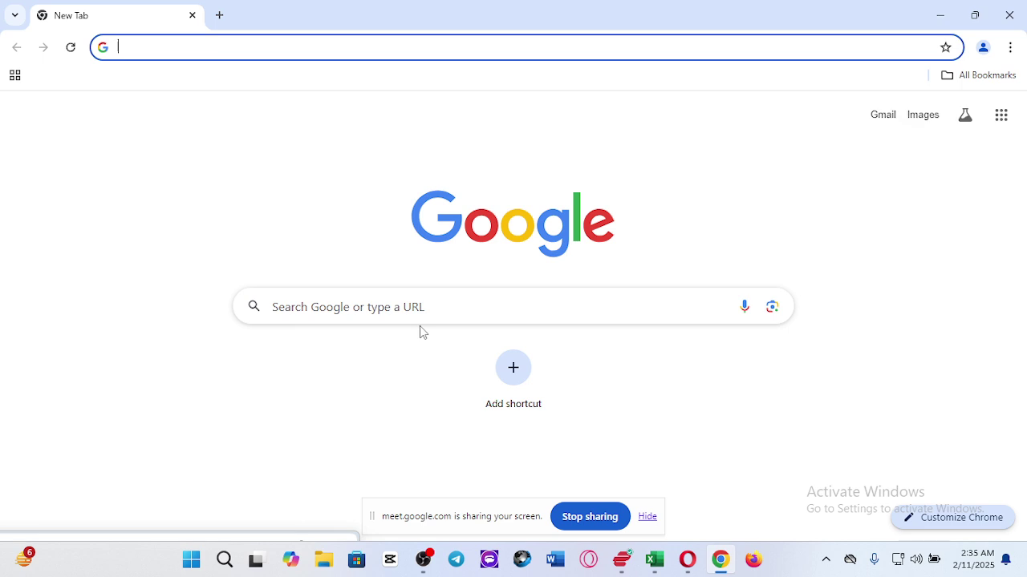
type("voice.")
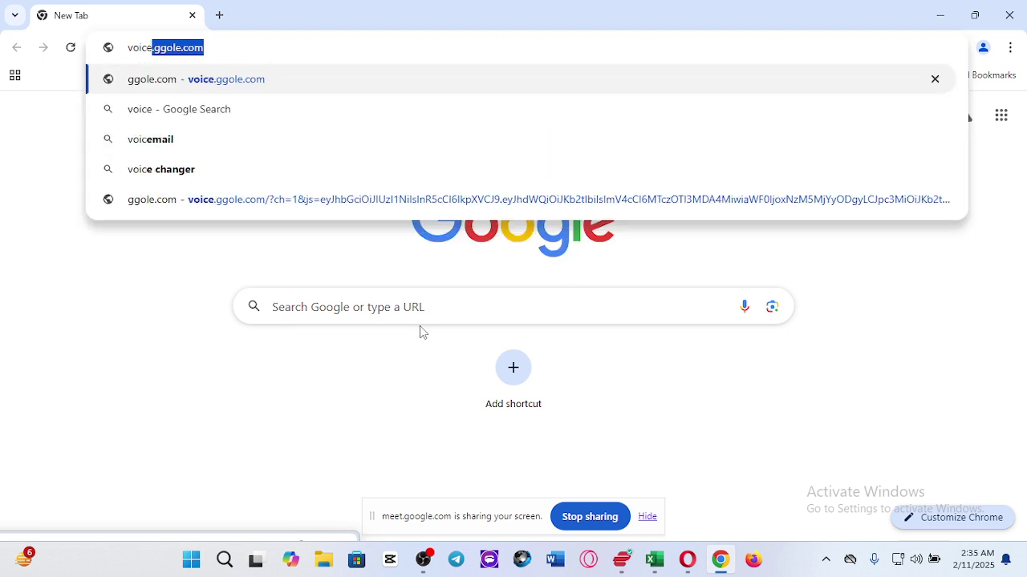
type("google")
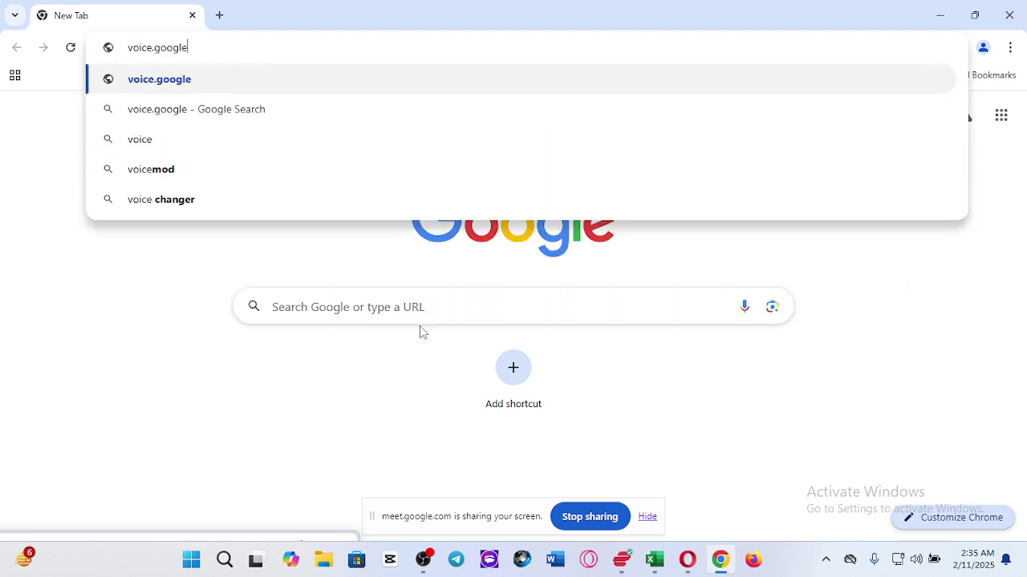
type(".com")
key("Return")
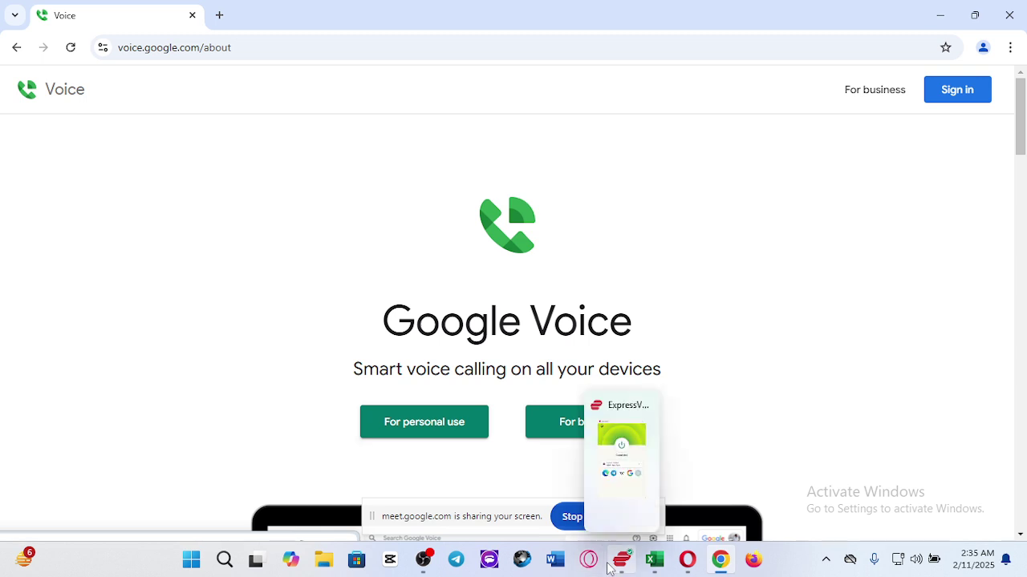
- Expand the 'For personal use' menu to reveal the Android, iOS and Web options
left_click(440, 424)
scroll(447, 255, "down", 2)
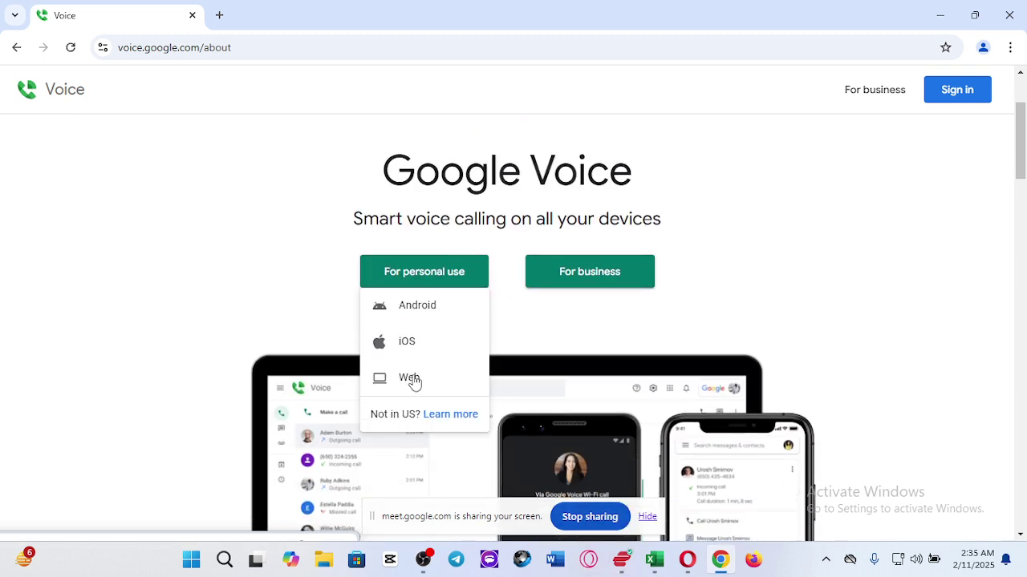
scroll(642, 282, "up", 2)
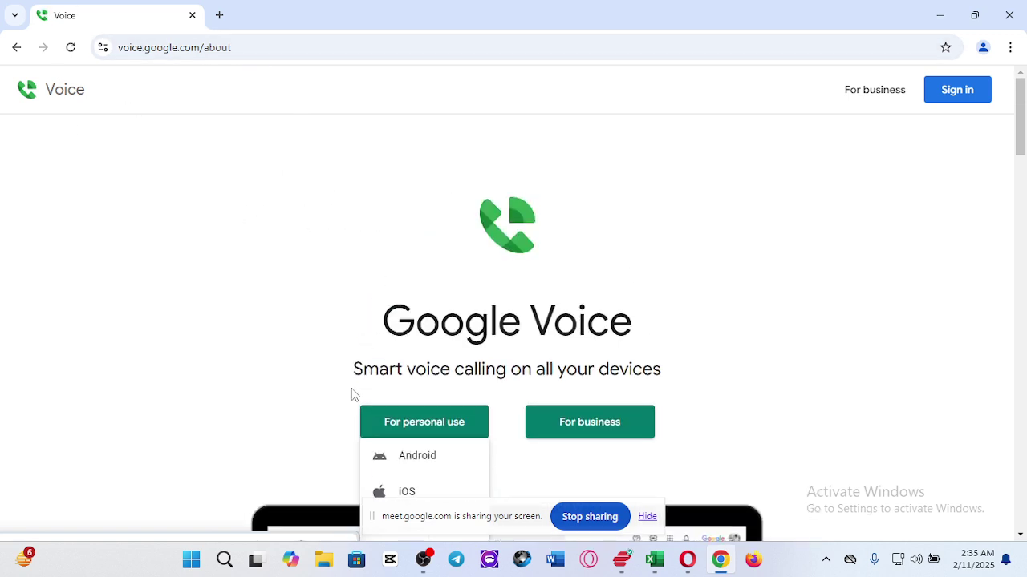
scroll(351, 394, "down", 2)
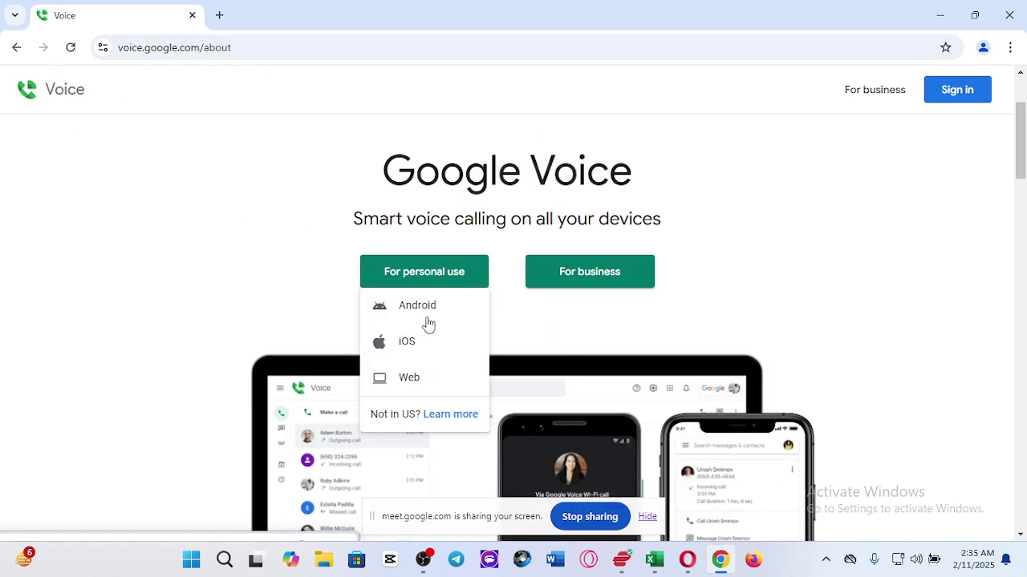
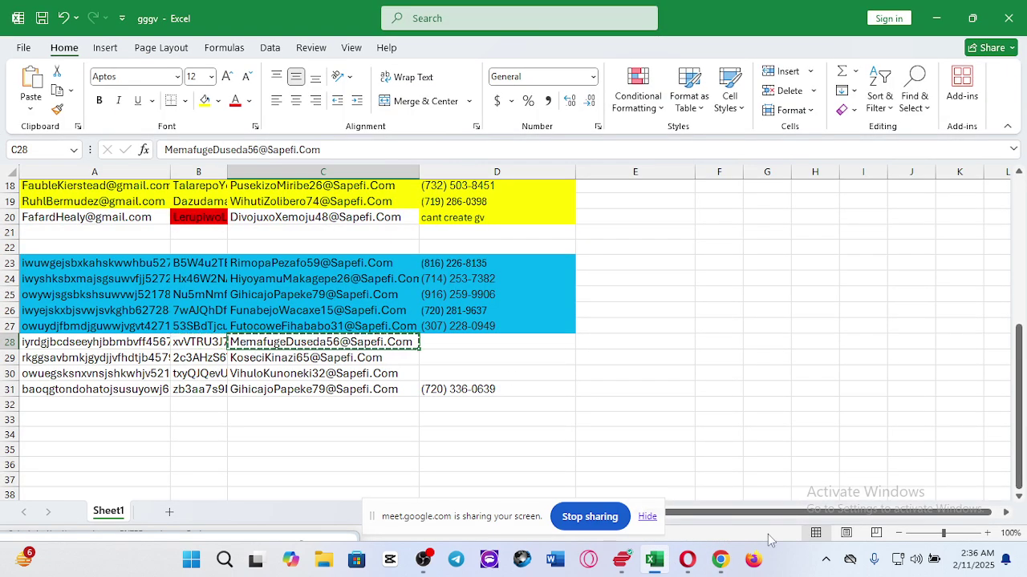
- Paste the account's recovery e-mail to confirm it and continue signing in with the profile
left_click(720, 560)
left_click(598, 292)
key("ctrl+v")
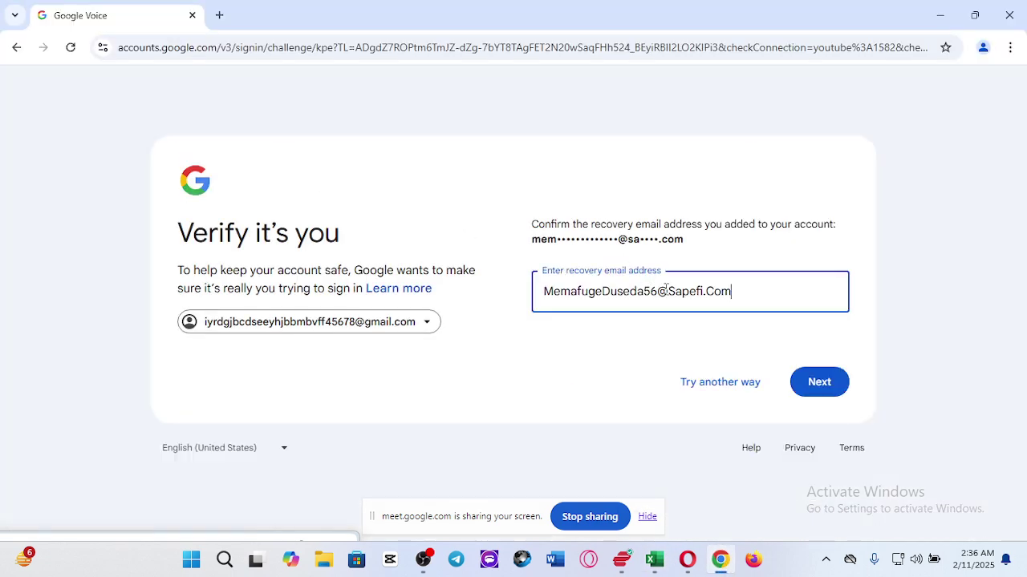
left_click(812, 380)
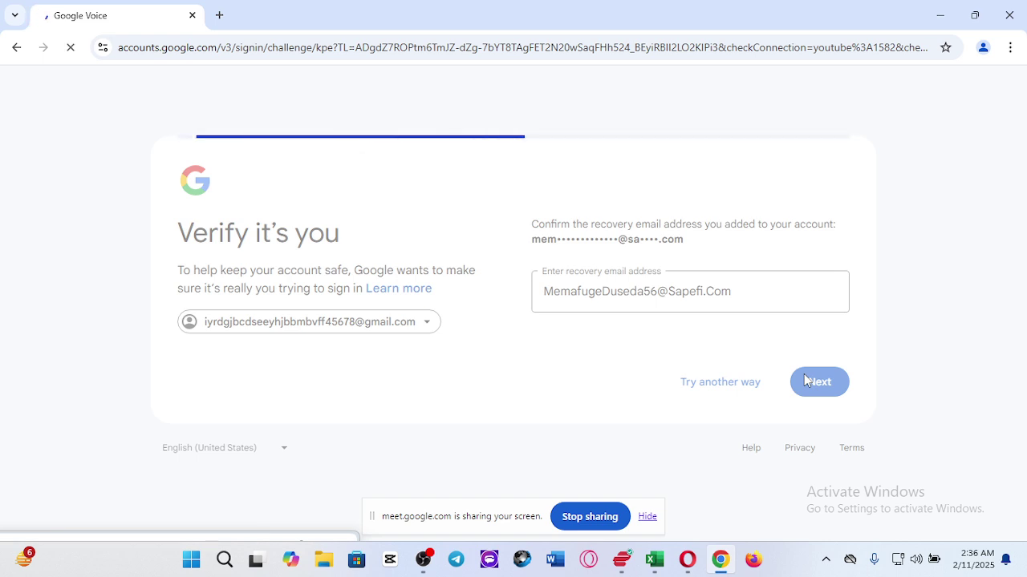
left_click(912, 310)
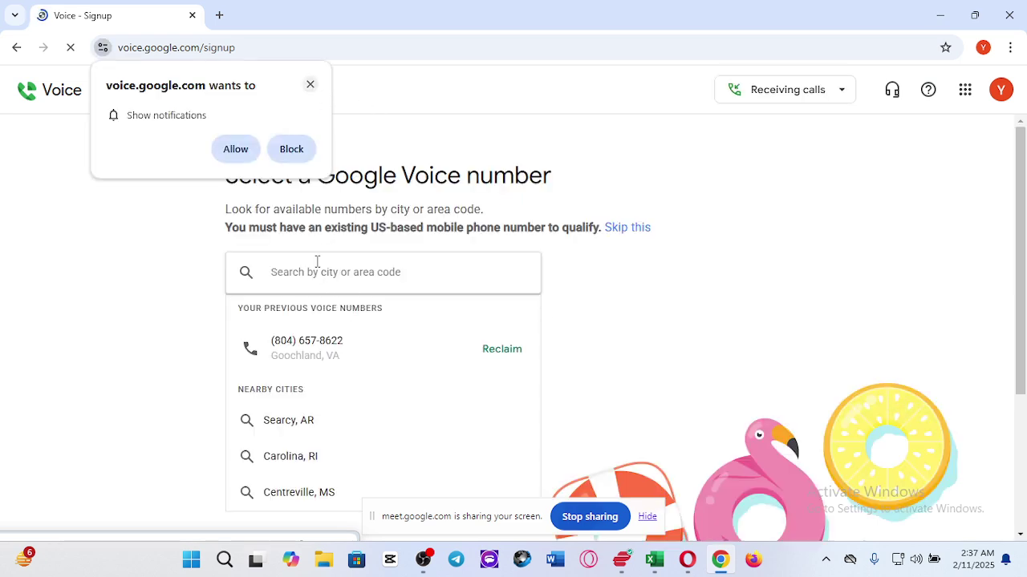
- Search area code 714 and claim the Orange, CA number
left_click(305, 275)
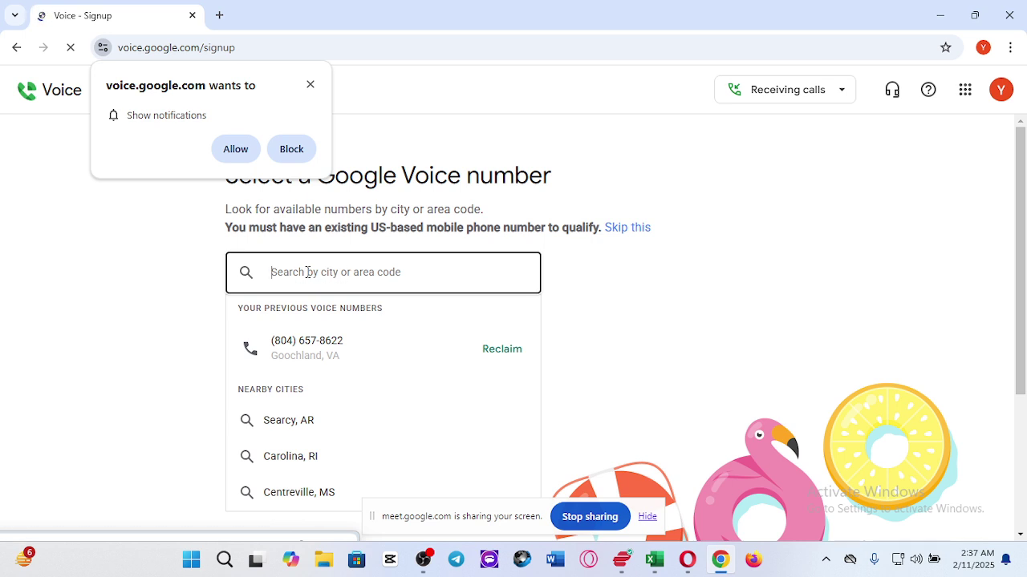
type("714")
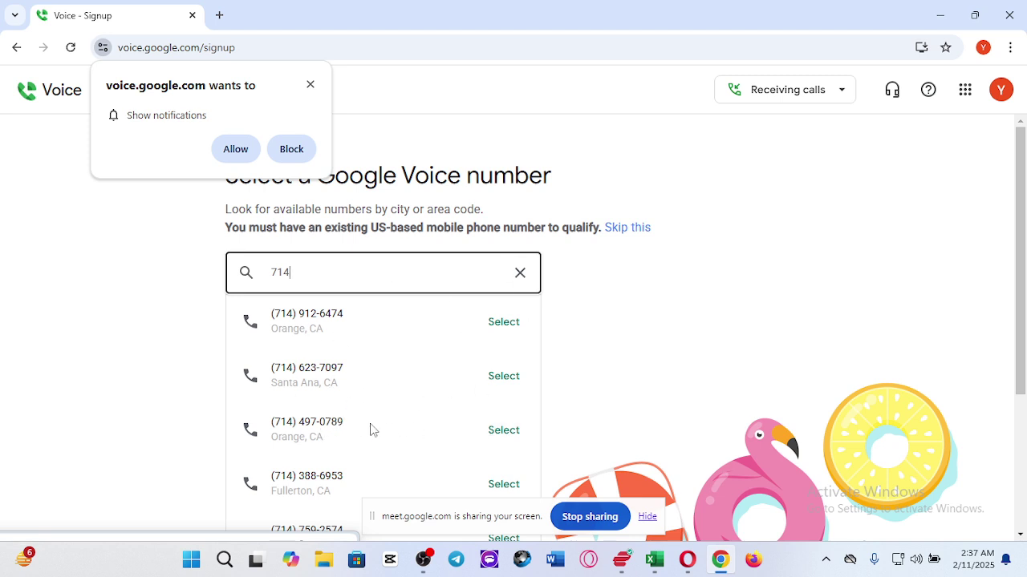
scroll(373, 377, "down", 1)
scroll(375, 377, "up", 1)
left_click(504, 437)
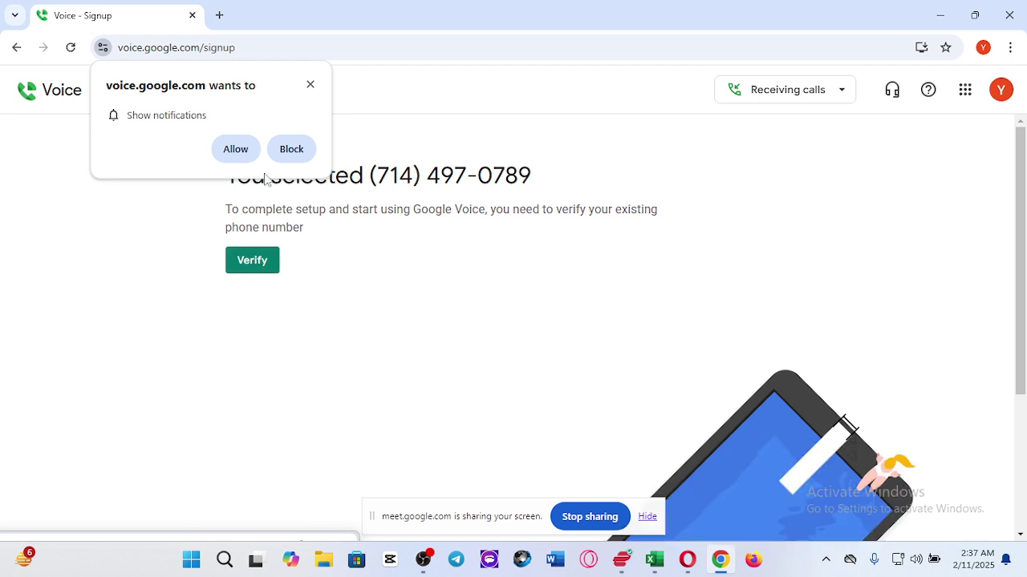
- Dismiss the notifications prompt and start verifying an existing phone number to link
left_click(311, 85)
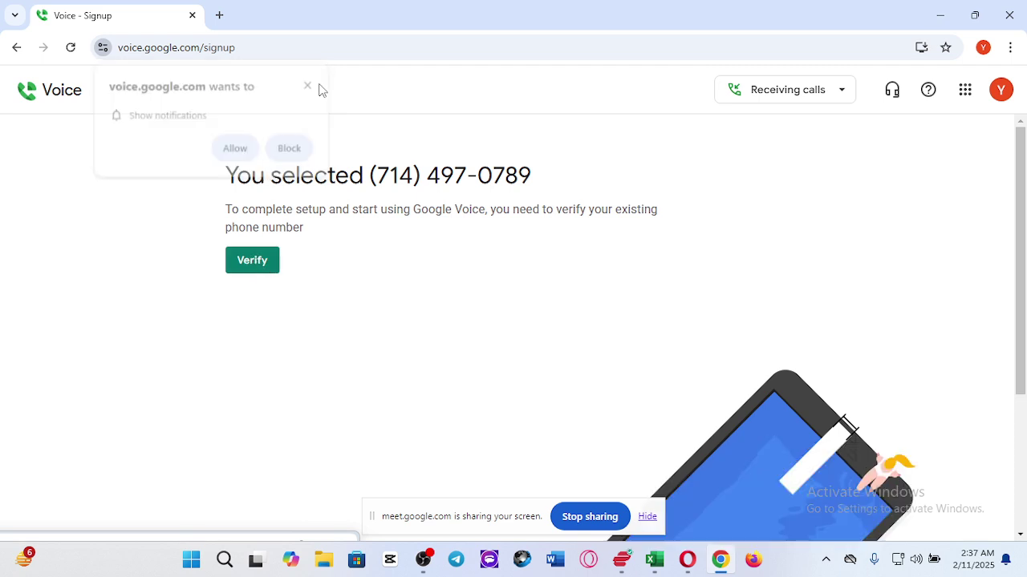
left_click(252, 266)
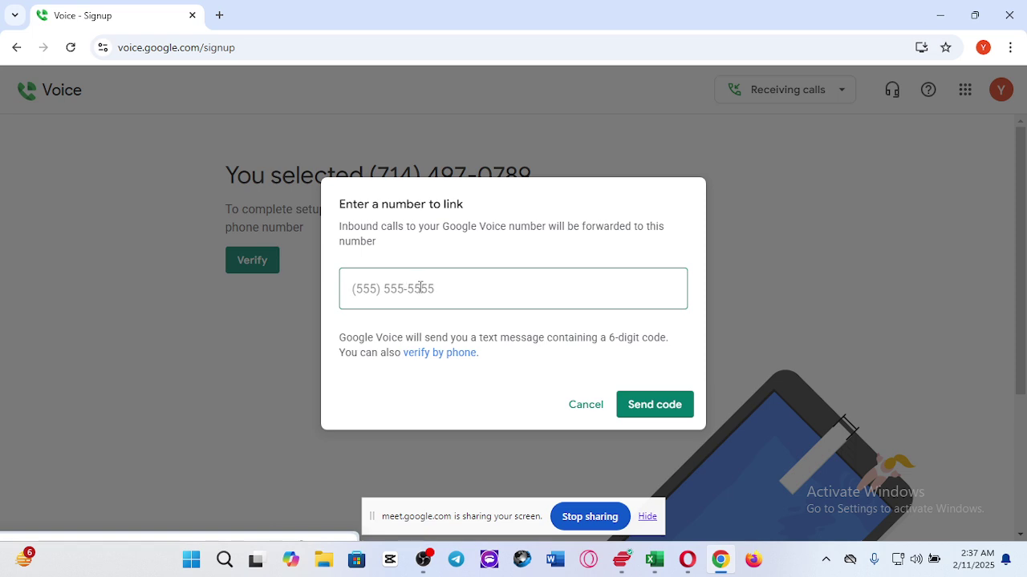
mouse_move(687, 561)
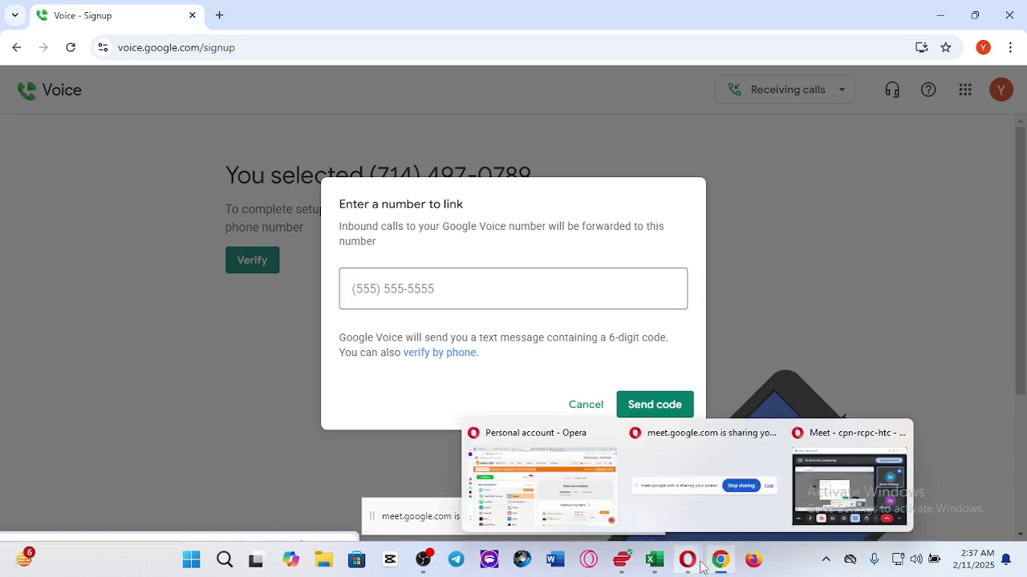
left_click(574, 487)
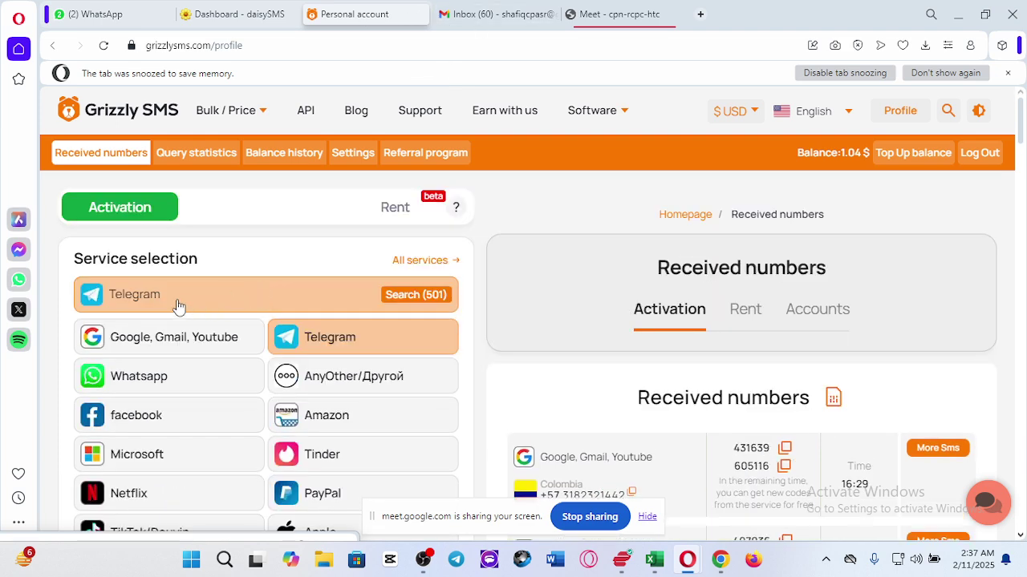
- Choose GoogleVoice as the service and USA (2) as the country in Grizzly SMS
left_click(178, 301)
type("voice")
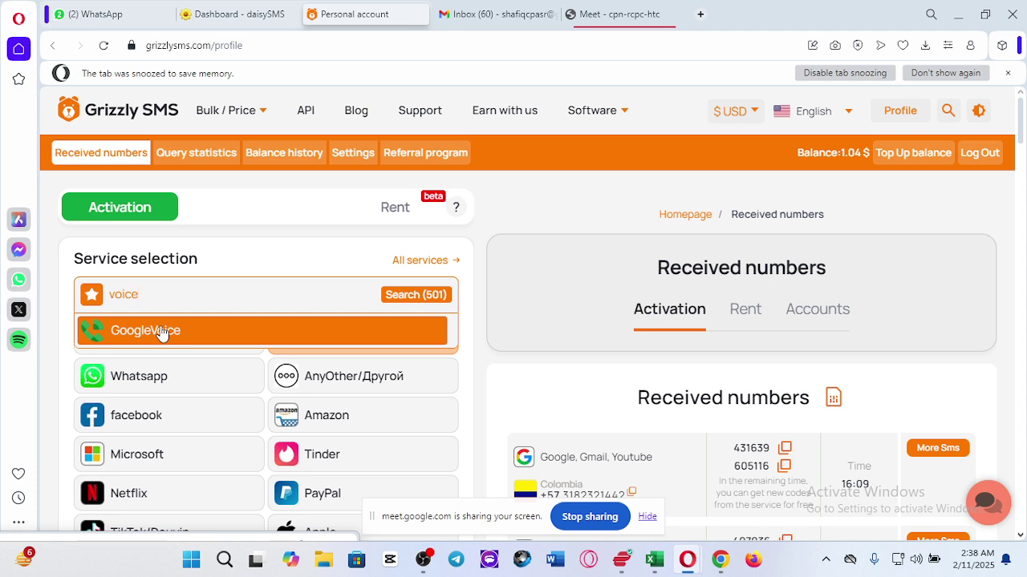
left_click(161, 334)
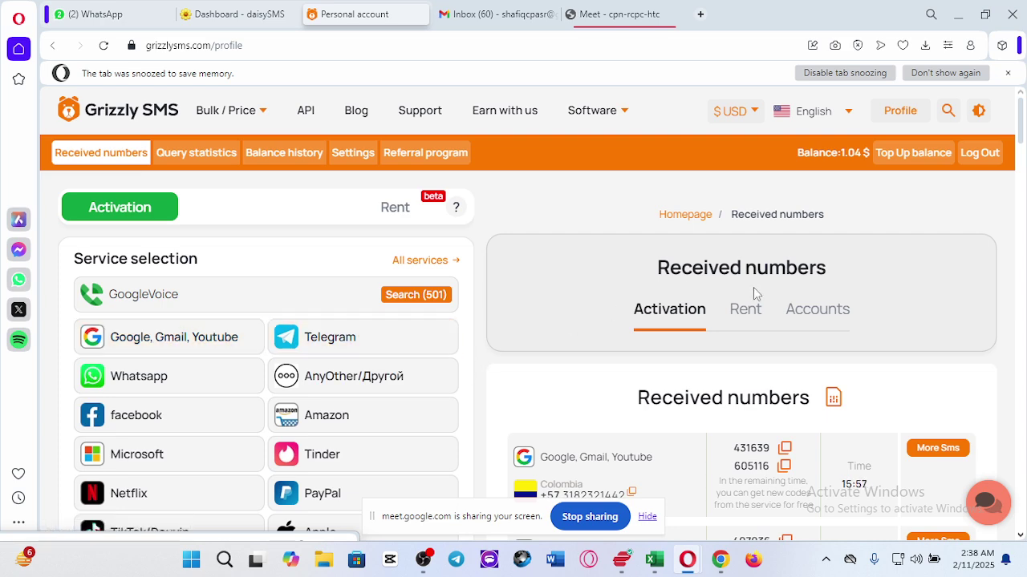
scroll(352, 291, "down", 1)
scroll(352, 291, "down", 5)
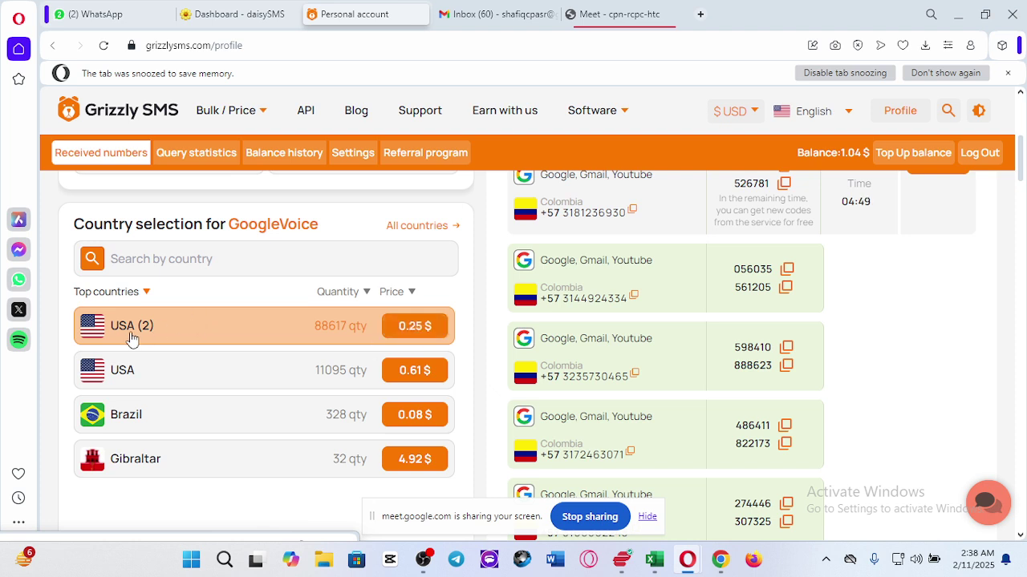
left_click(319, 329)
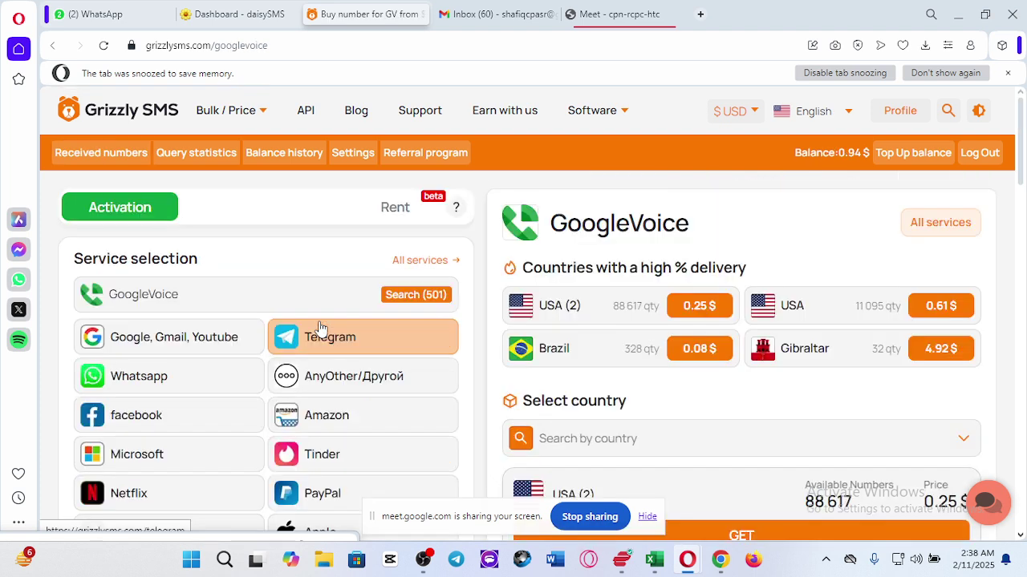
- Buy the USA (2) GoogleVoice number for $0.25 and copy it
scroll(807, 328, "down", 2)
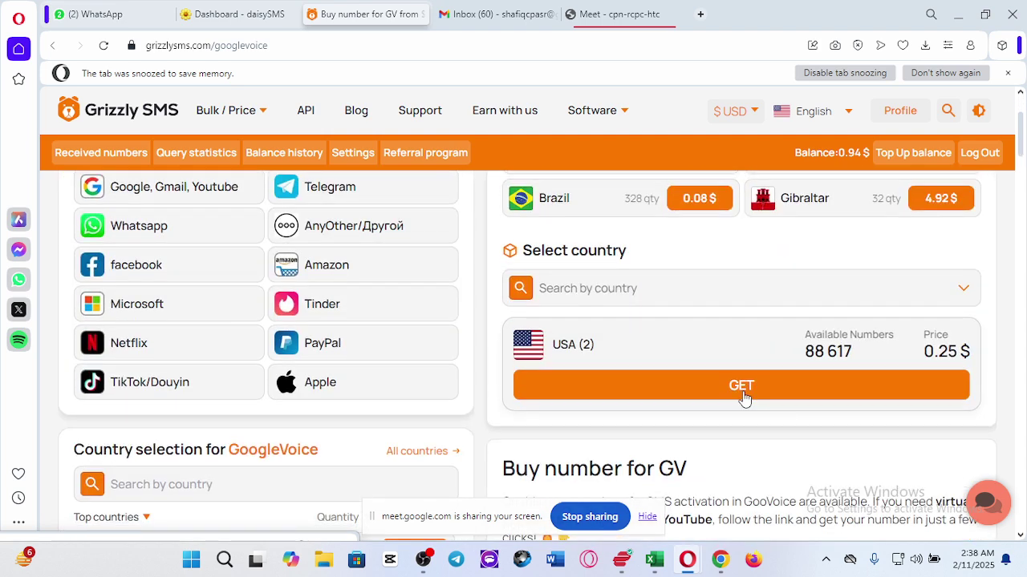
left_click(742, 387)
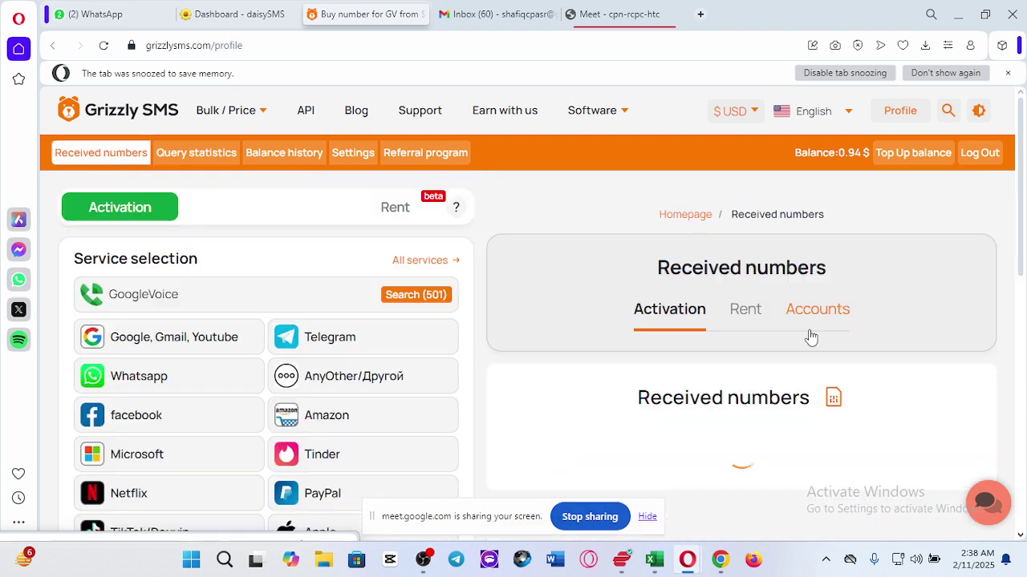
scroll(810, 337, "down", 3)
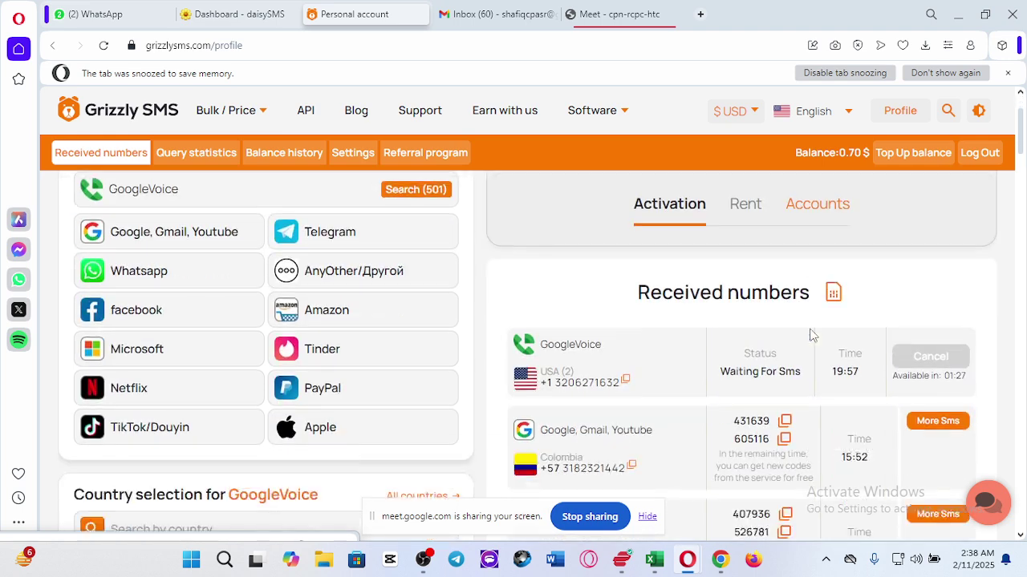
left_click(624, 262)
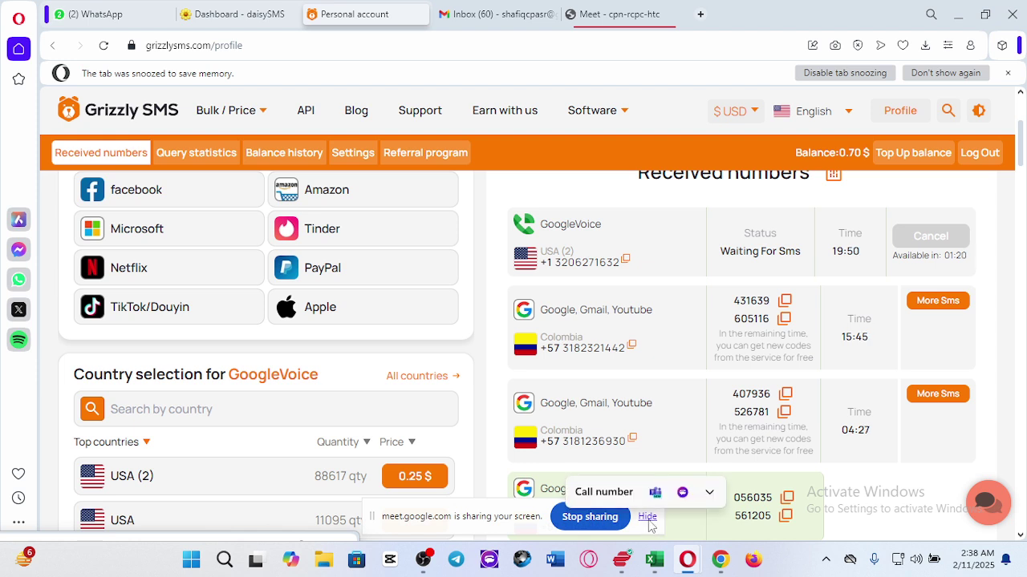
left_click(648, 517)
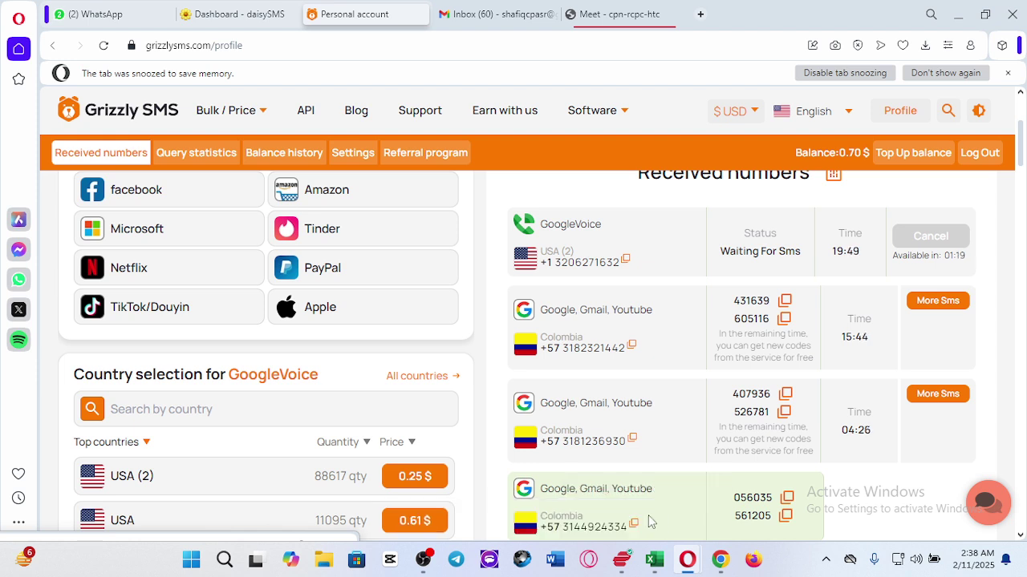
left_click(726, 562)
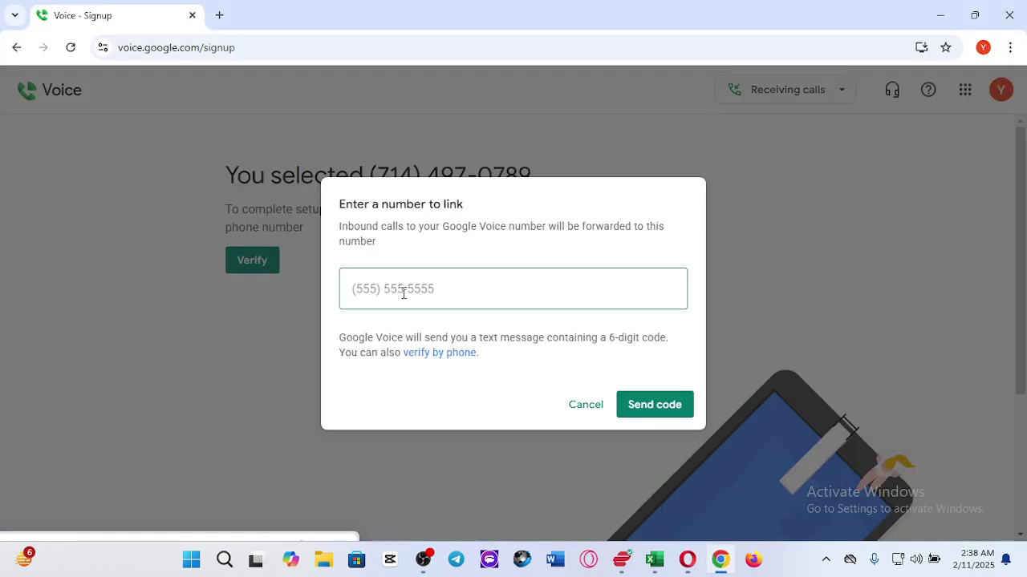
- Paste the rented number into the link field and send the 6-digit verification code to it
key("ctrl+v")
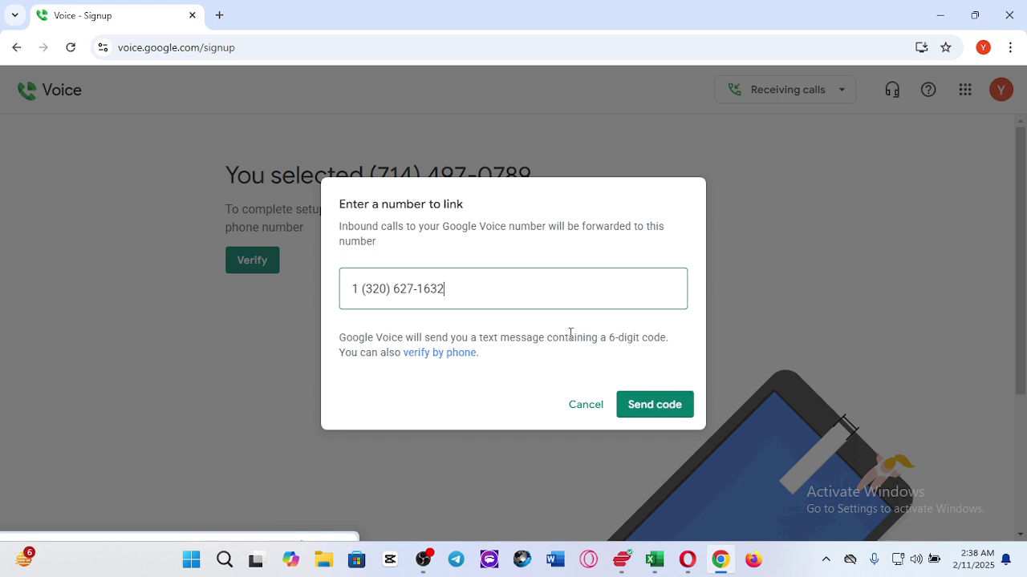
left_click(664, 413)
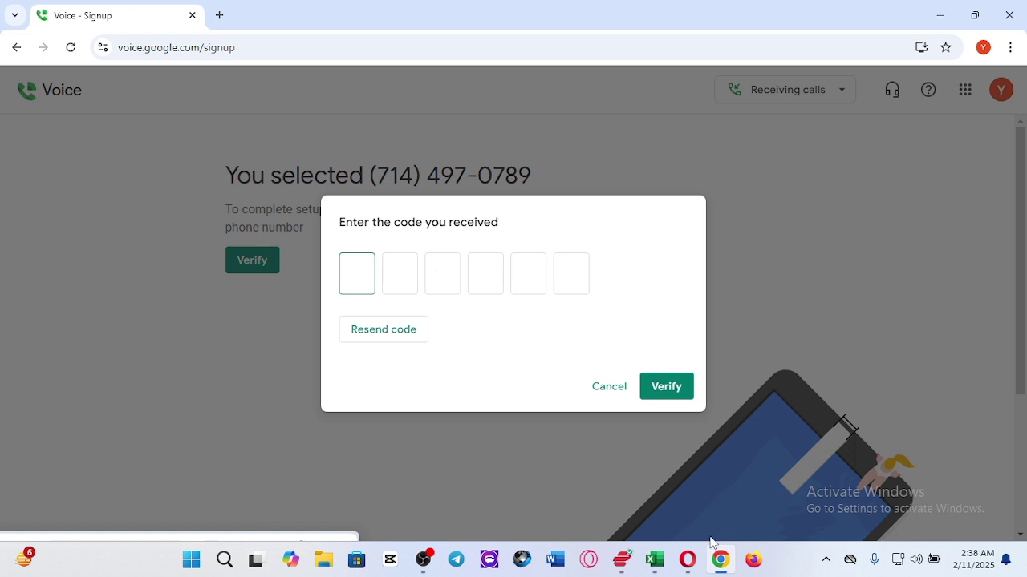
mouse_move(698, 552)
left_click(581, 481)
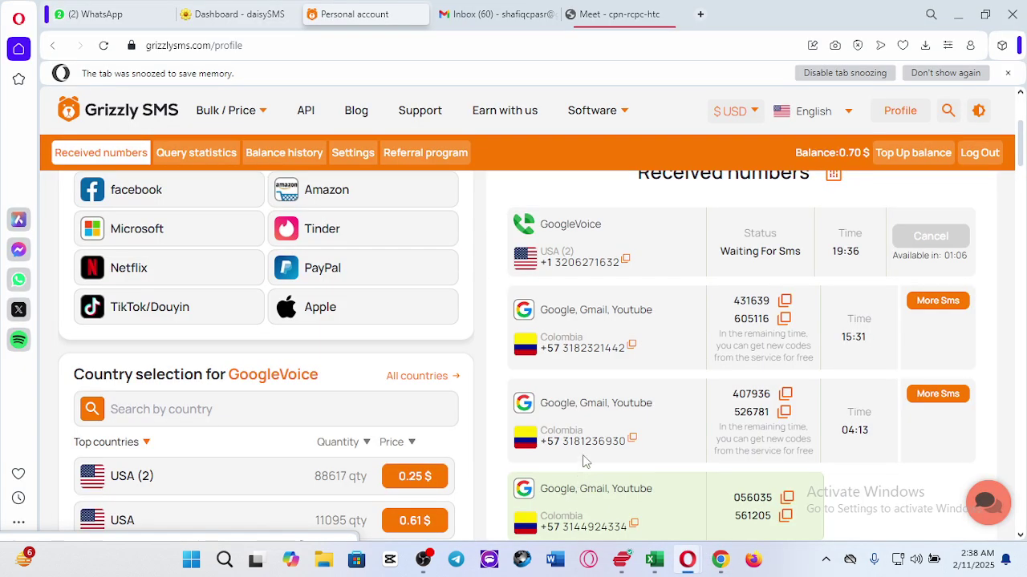
- Reload the Grizzly SMS account page and read the received code under Received numbers
left_click(104, 45)
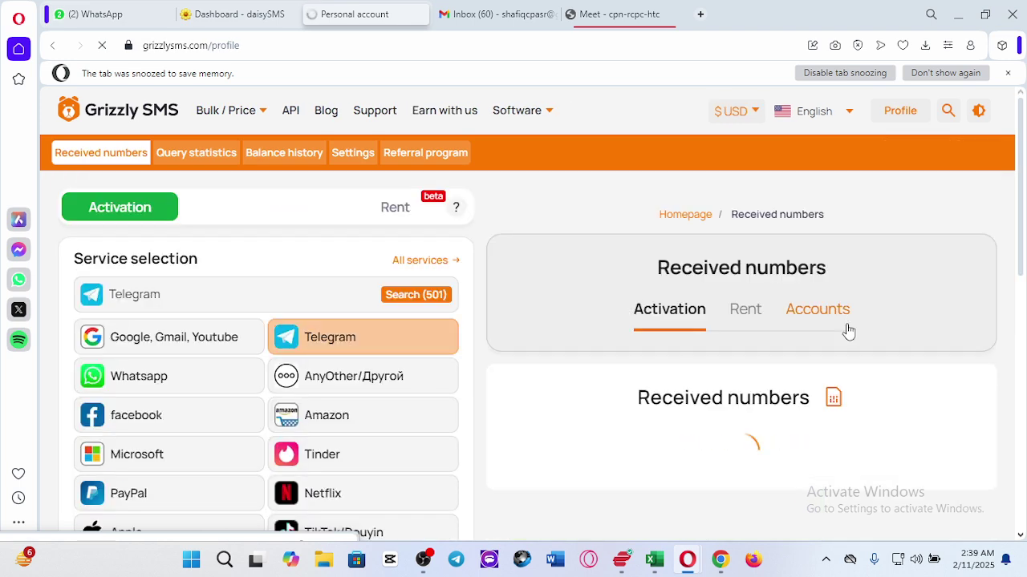
scroll(847, 331, "down", 1)
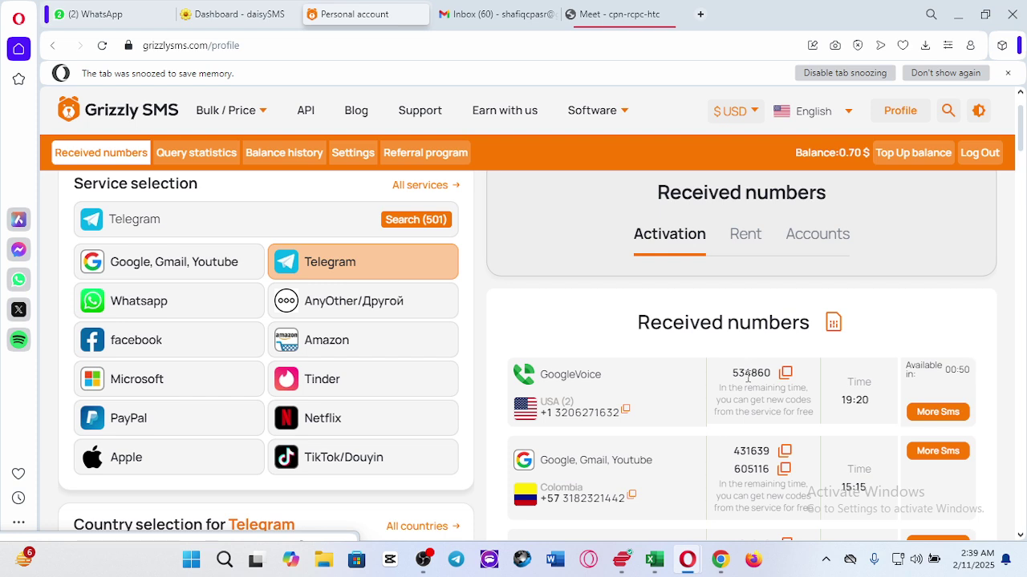
left_click(721, 559)
- Enter the received six-digit code, verify it, and close the Phone number added confirmation
left_click(370, 279)
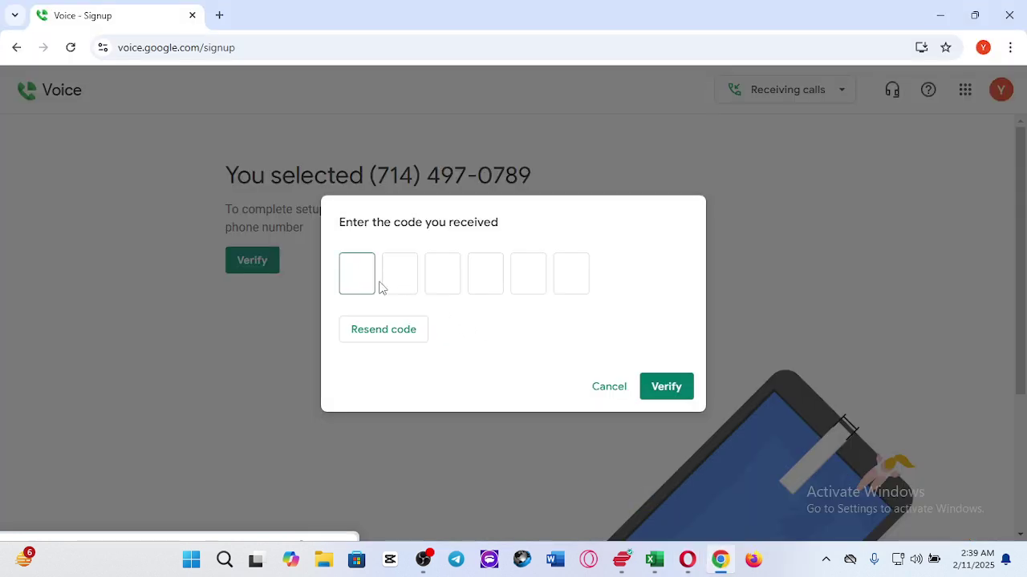
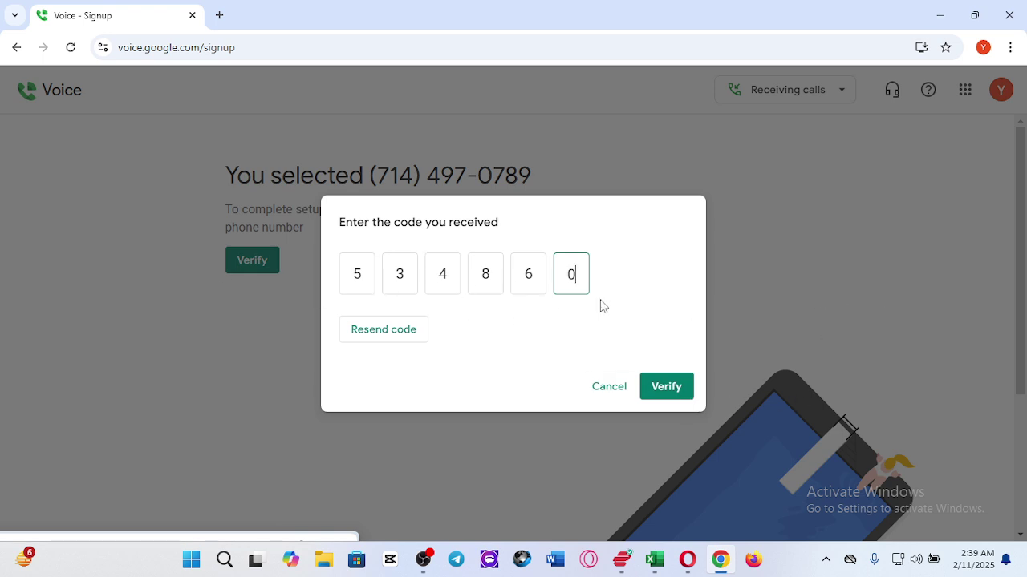
left_click(668, 388)
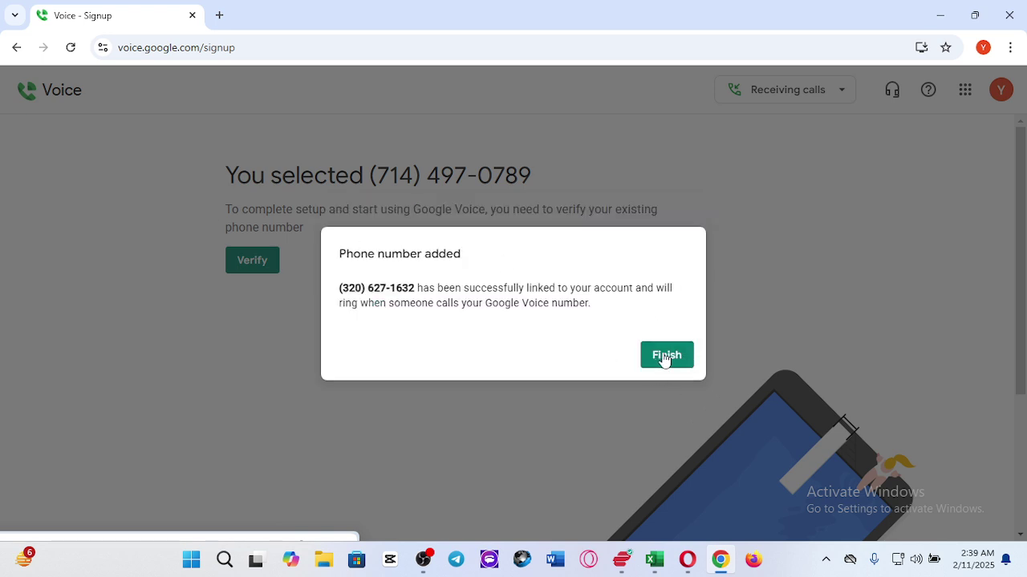
left_click(665, 356)
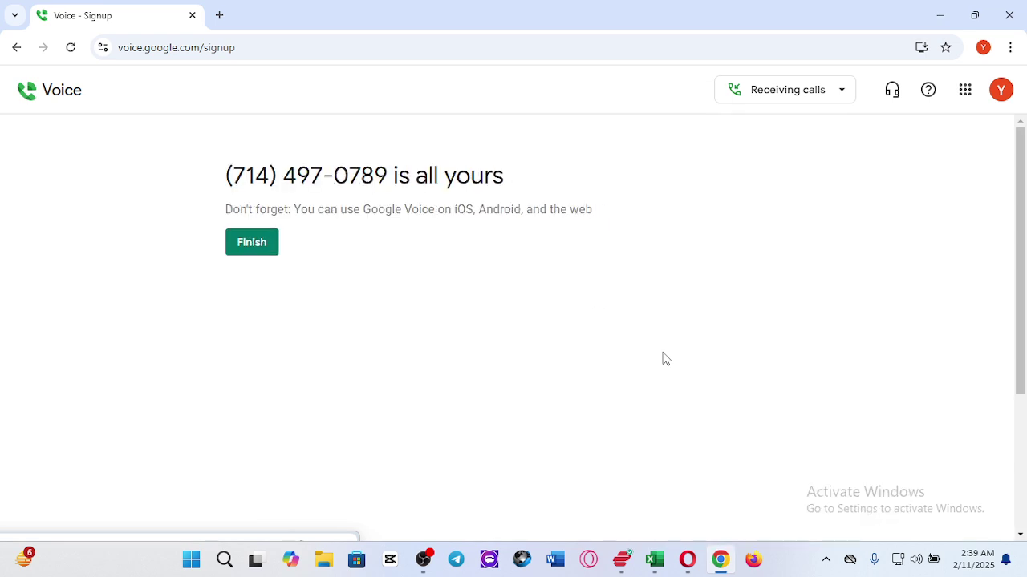
- Finish signup, dismiss the notification request, and copy the new 714-area Voice number
left_click(252, 243)
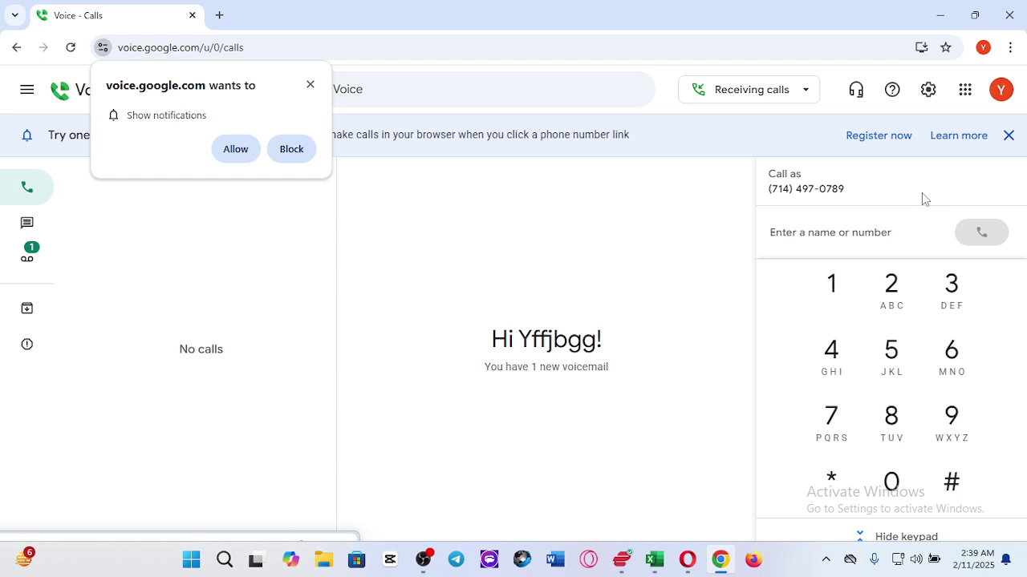
left_click(309, 85)
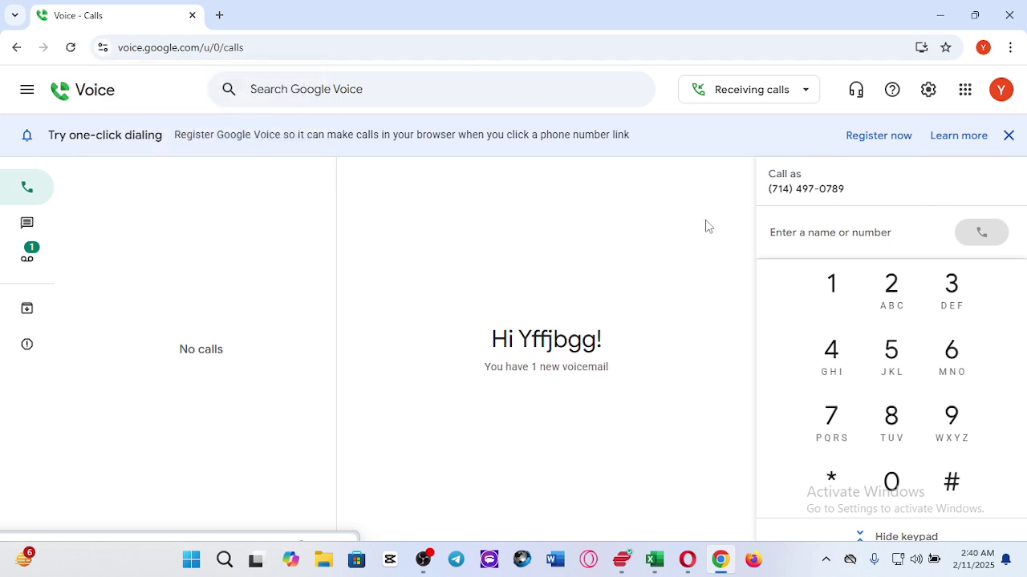
left_click_drag(866, 196, 767, 197)
key("ctrl+c")
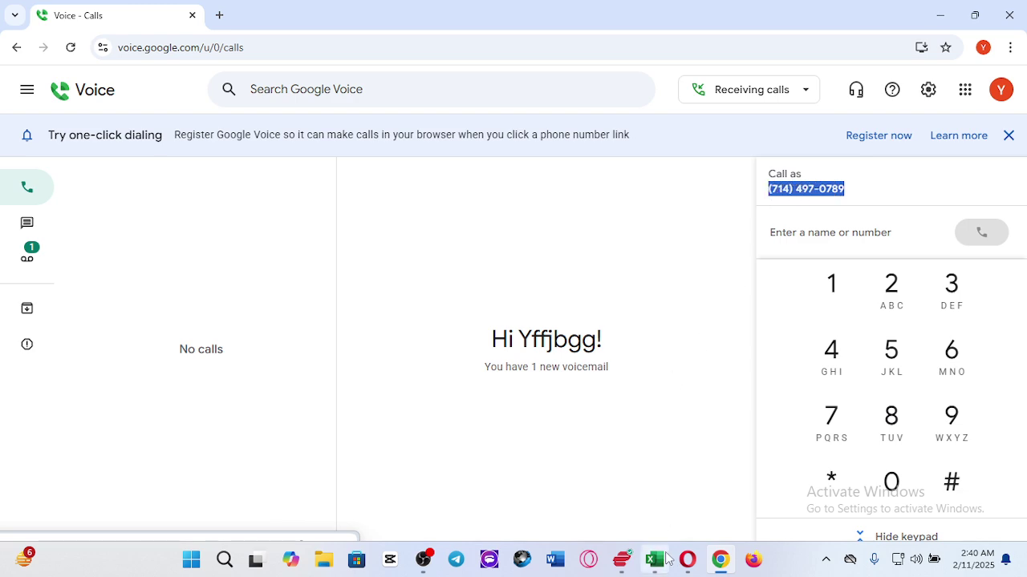
left_click(654, 560)
- Paste the new Google Voice number into D28 and select the account details in A28:C28
left_click(437, 342)
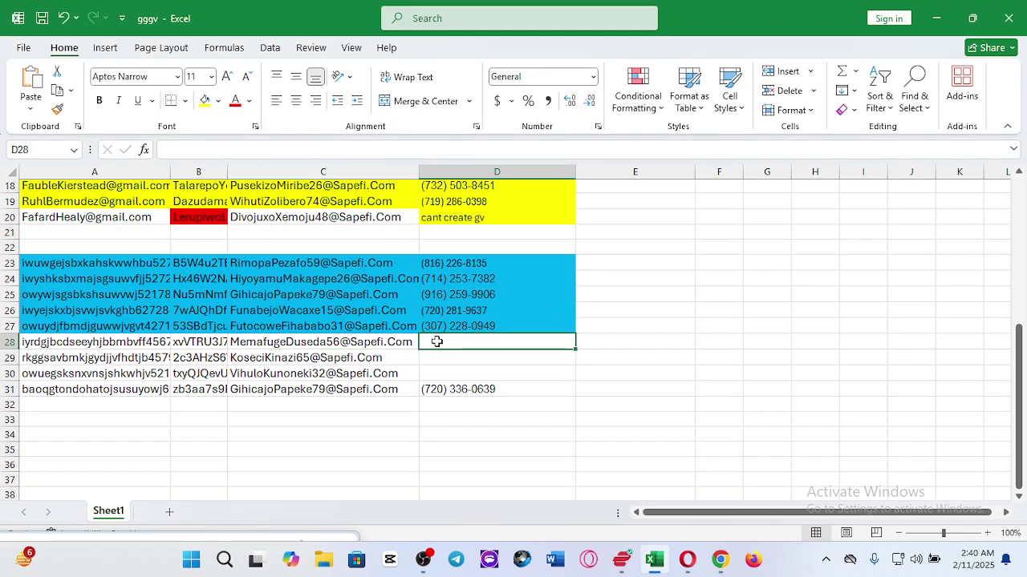
key("ctrl+v")
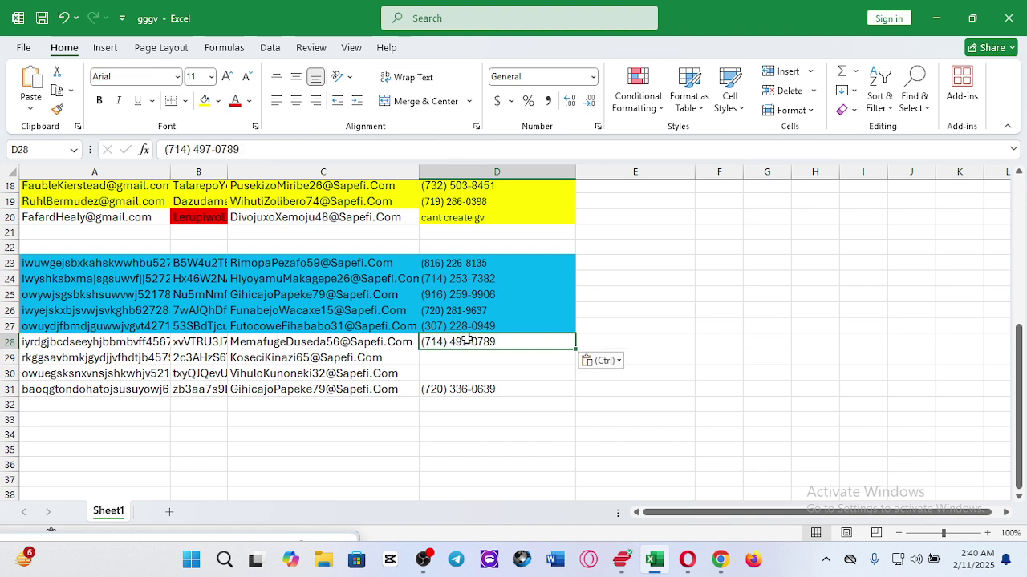
left_click(113, 342)
left_click_drag(113, 342, 562, 342)
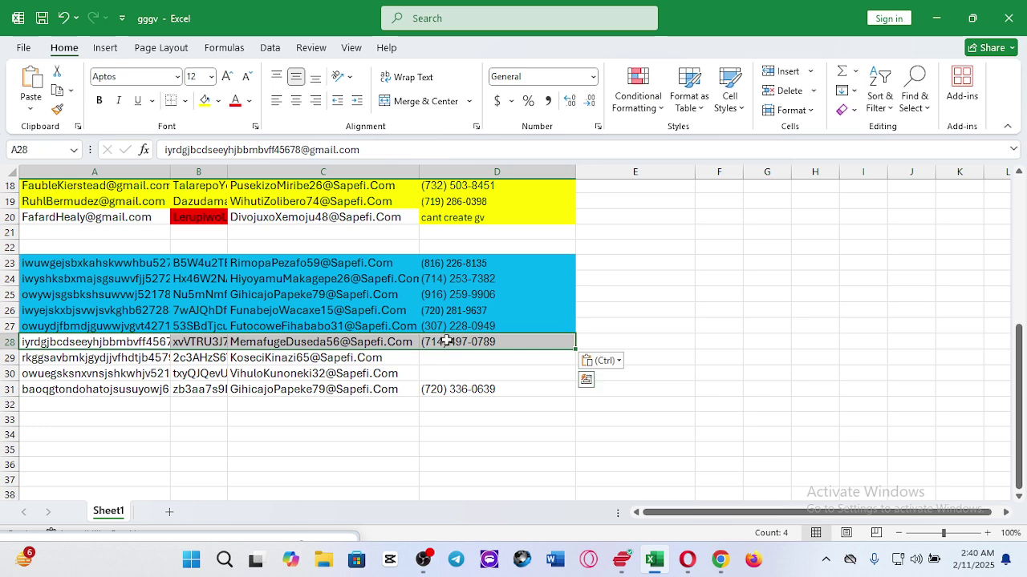
- Delete an old text conversation from Google Voice Messages
left_click(721, 560)
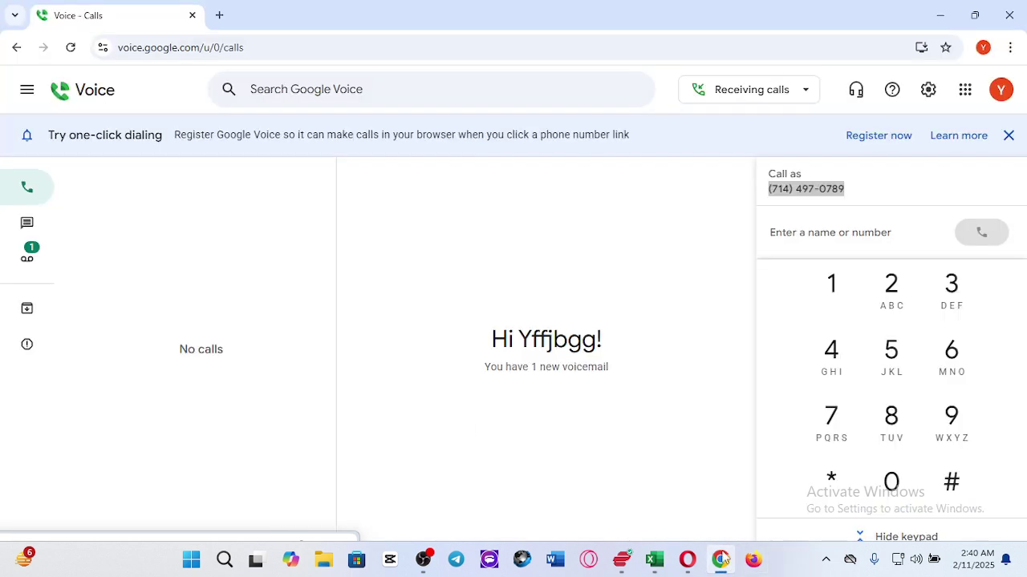
left_click(33, 230)
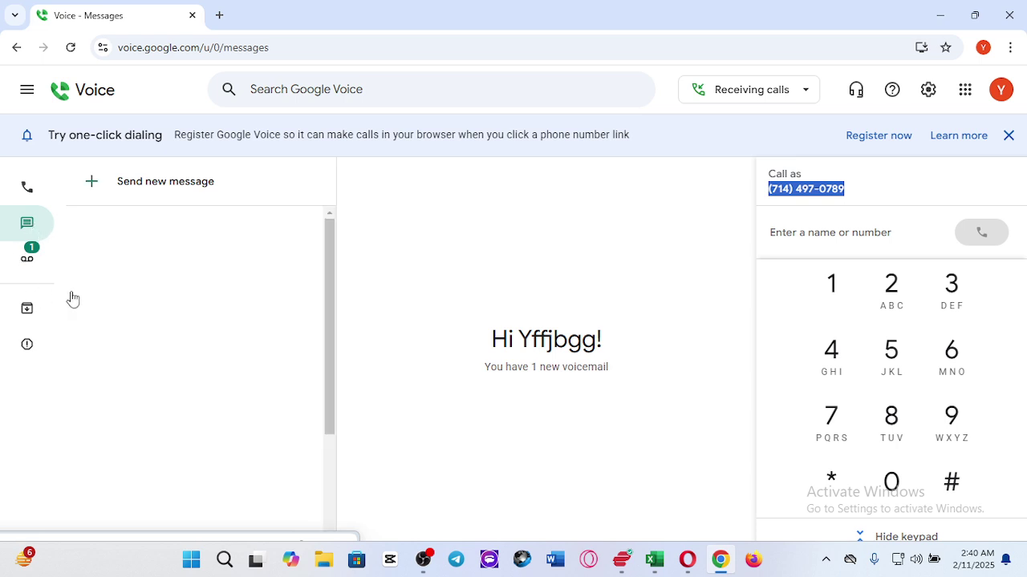
scroll(216, 347, "down", 2)
scroll(217, 348, "up", 3)
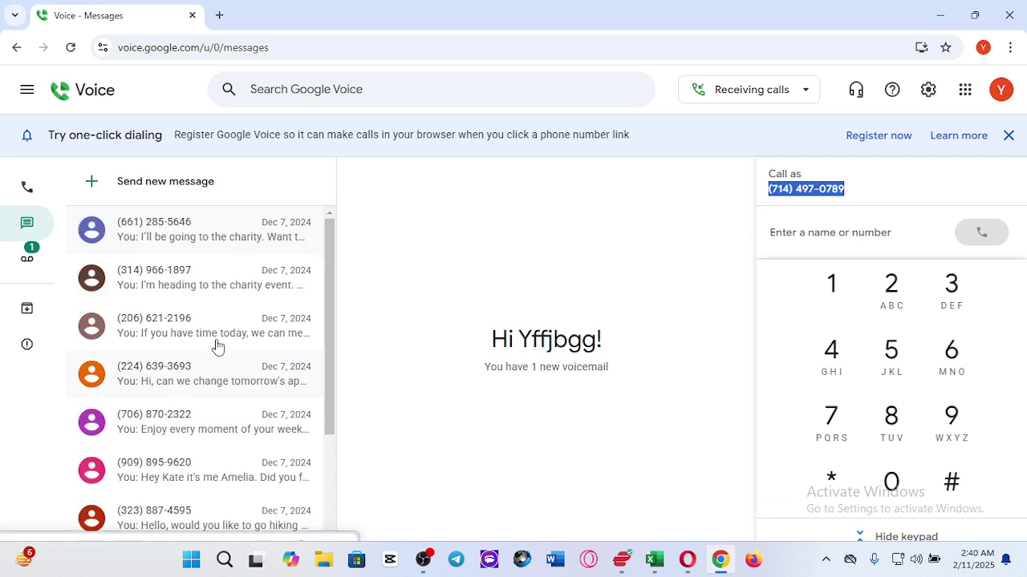
scroll(241, 353, "down", 3)
scroll(245, 355, "up", 3)
left_click(225, 343)
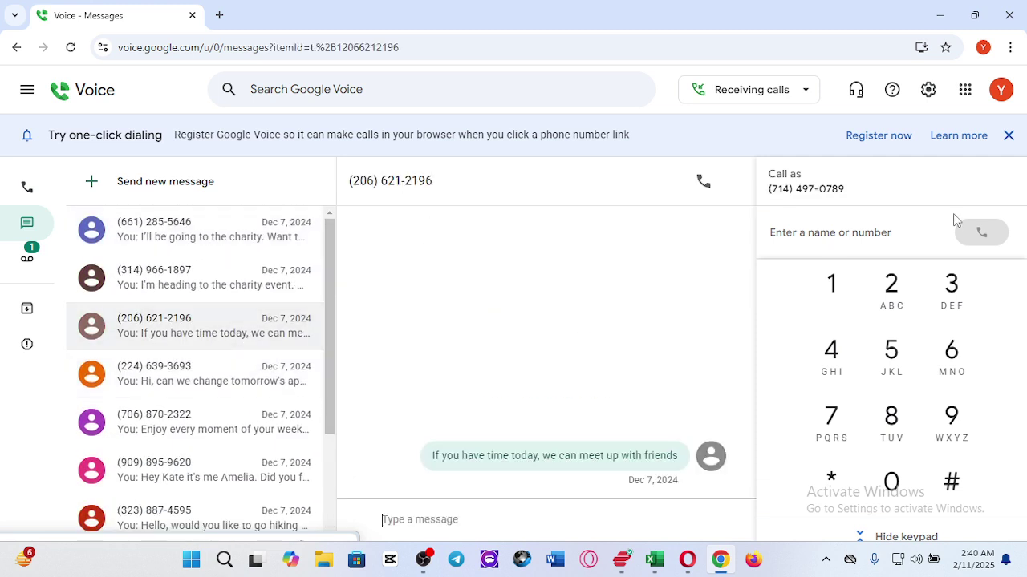
left_click(736, 181)
left_click(701, 334)
left_click(603, 341)
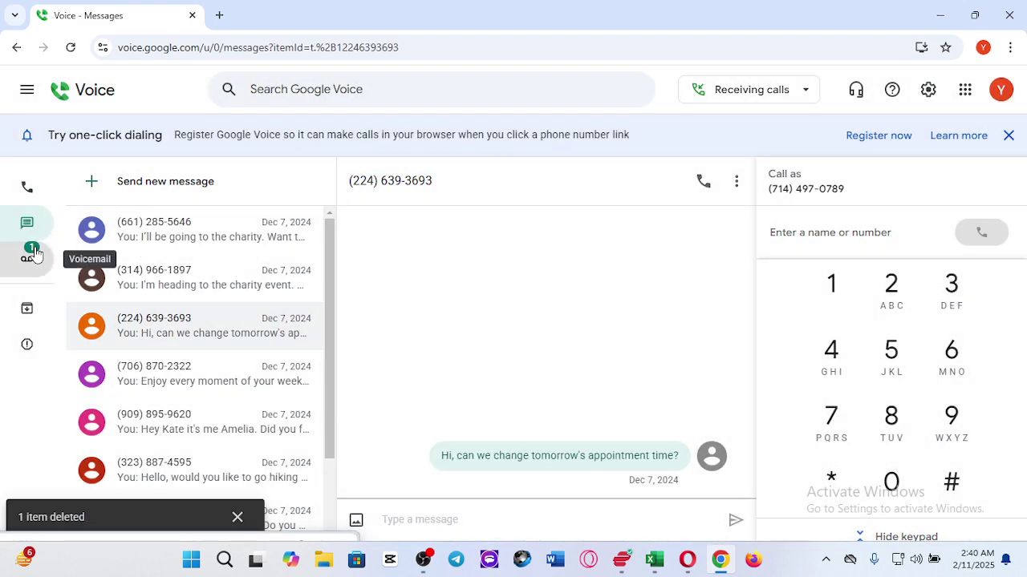
- Delete the older Dec 7 welcome voicemail, leaving only today's voicemail
left_click(32, 254)
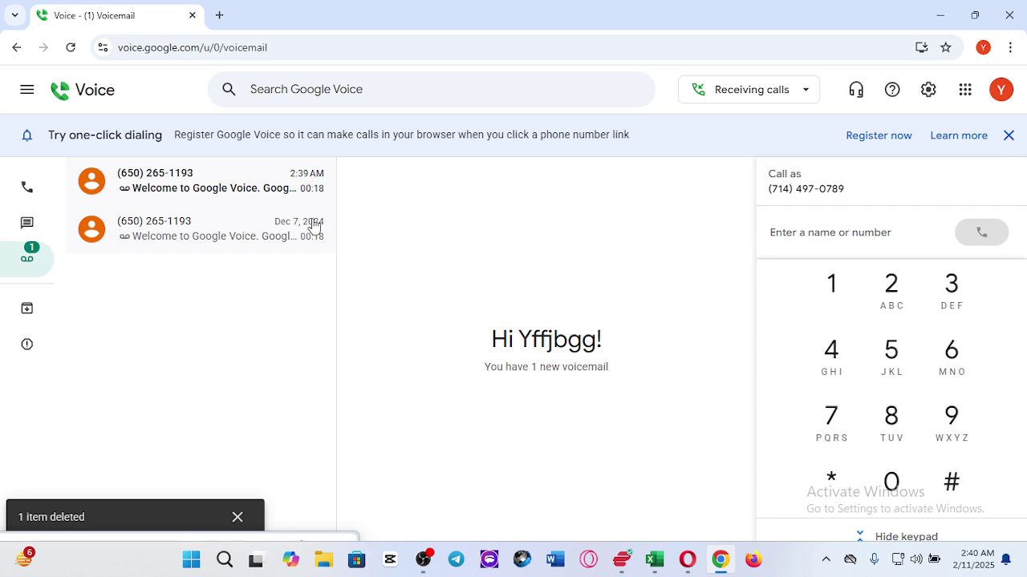
left_click(287, 231)
left_click(736, 182)
left_click(683, 367)
left_click(610, 343)
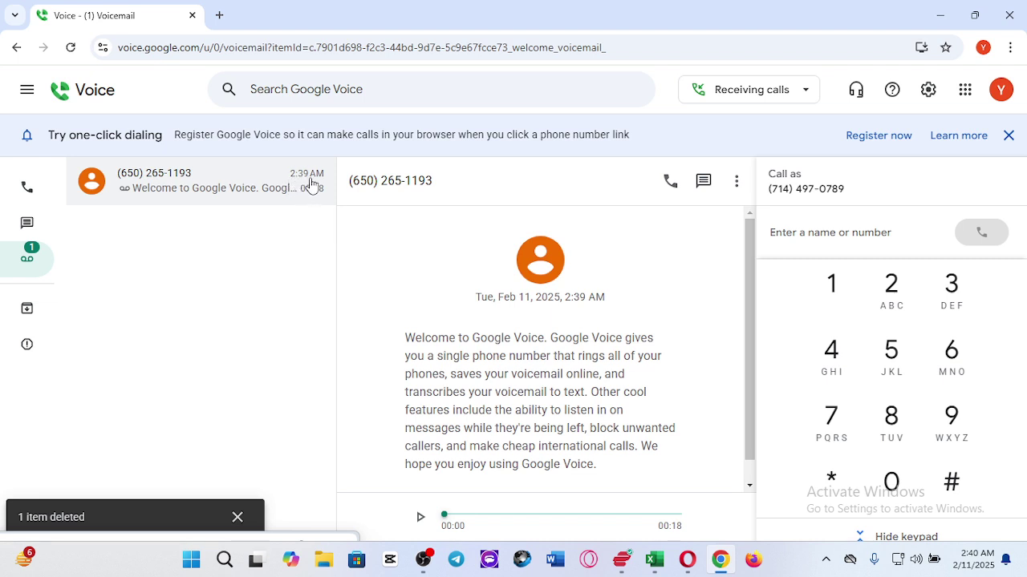
mouse_move(973, 565)
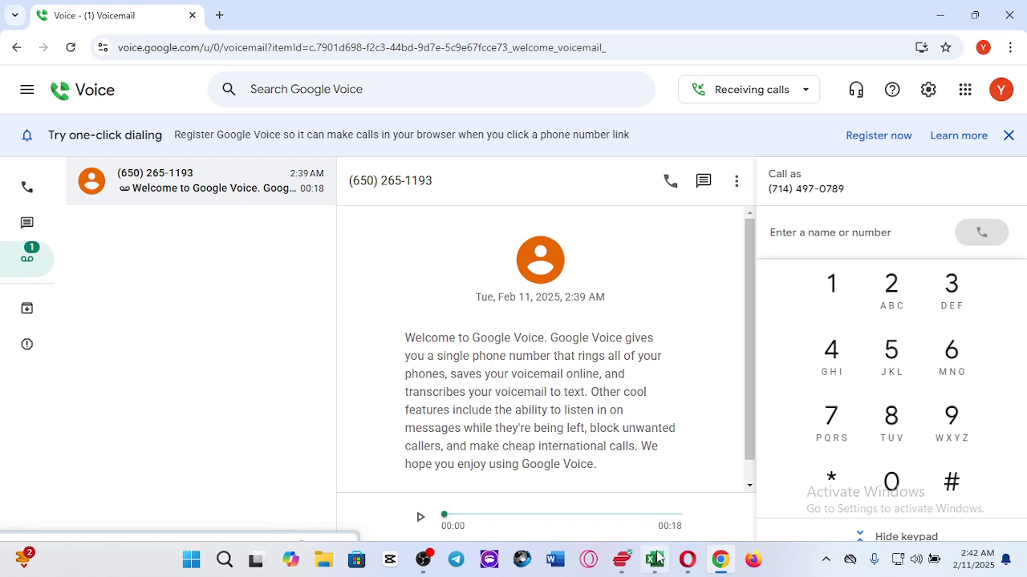
- Briefly check the Excel log sheet, then return to the browser window
left_click(654, 559)
scroll(303, 350, "up", 4)
scroll(303, 351, "down", 2)
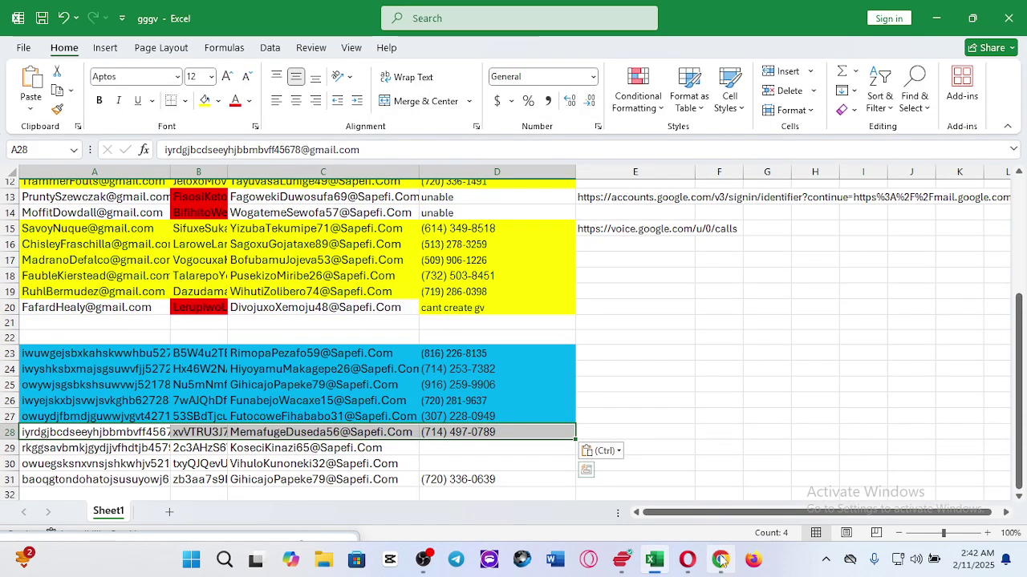
left_click(720, 559)
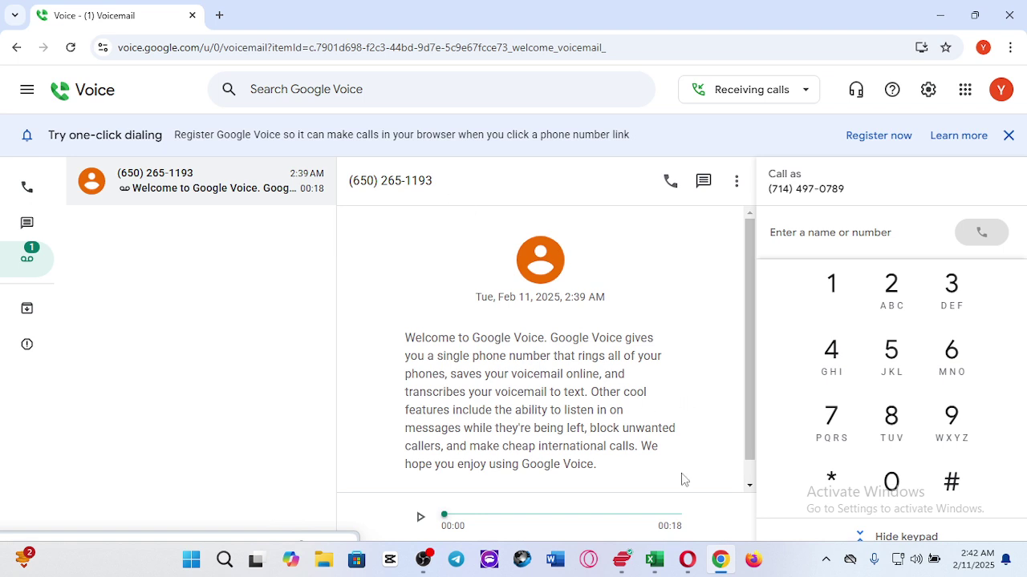
- Check Grizzly SMS's received numbers list for the GoogleVoice USA order, then return to Google Voice
mouse_move(687, 561)
left_click(577, 507)
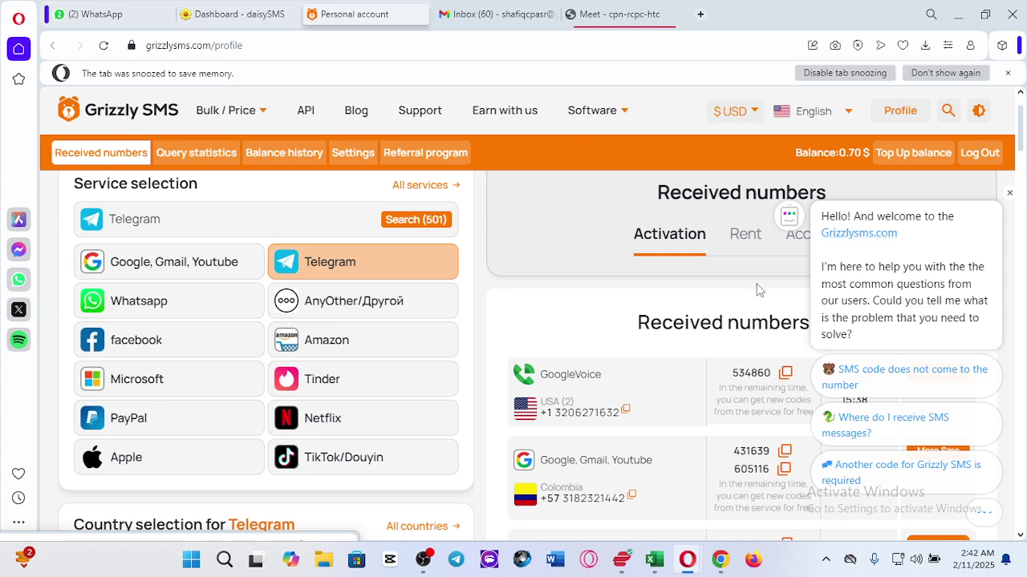
scroll(545, 337, "down", 2)
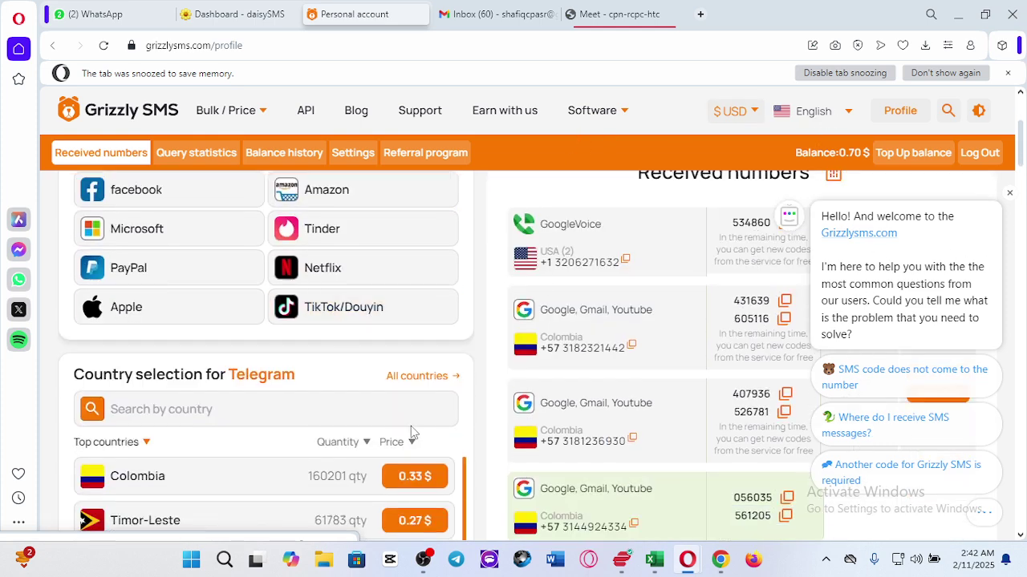
scroll(480, 399, "up", 3)
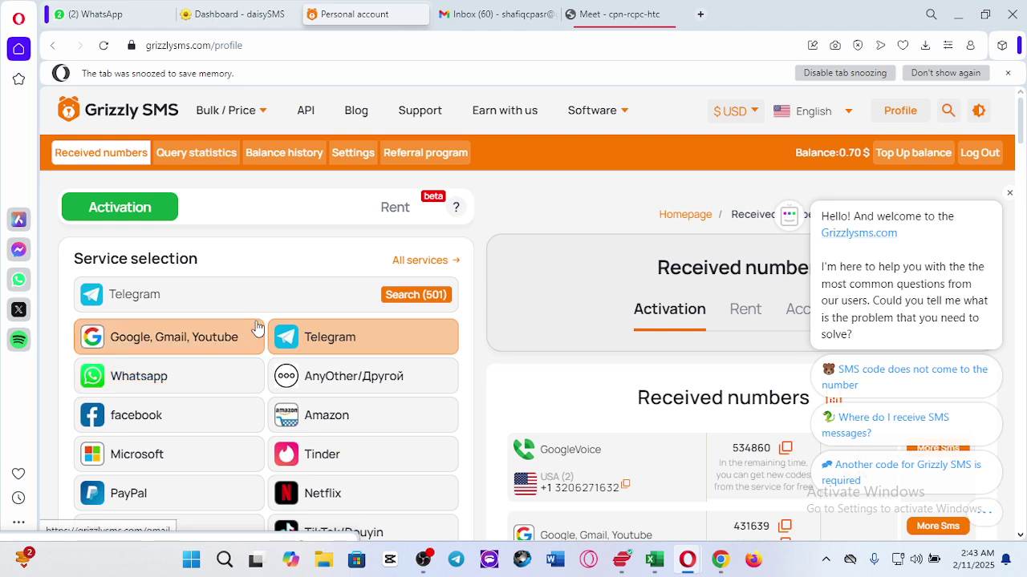
left_click(722, 561)
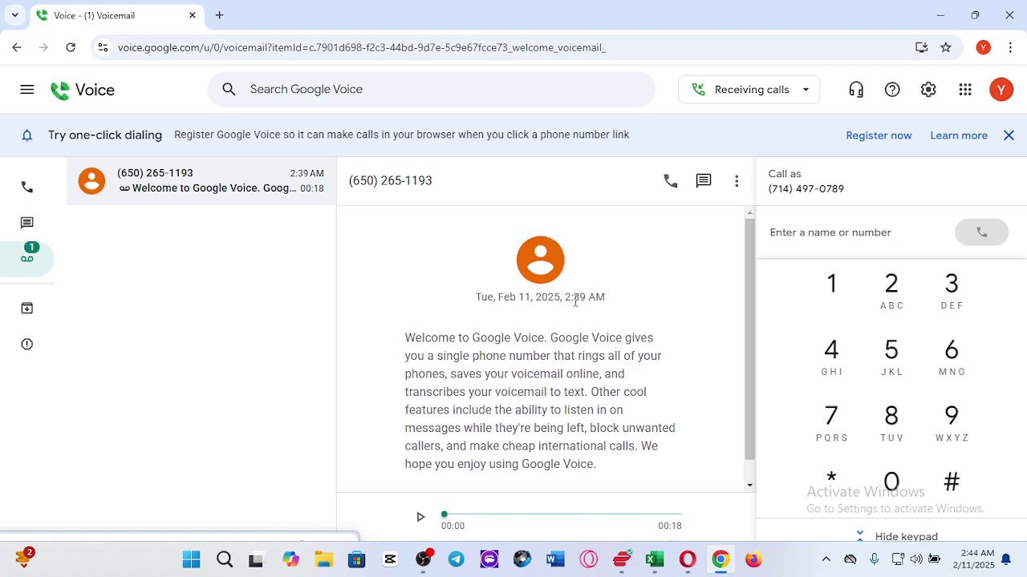
left_click(688, 559)
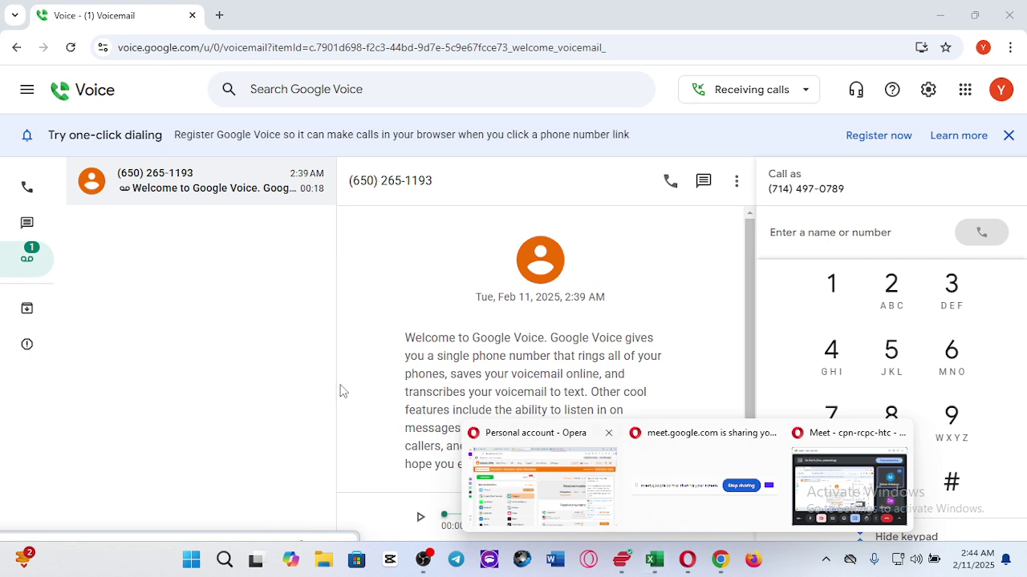
left_click(257, 377)
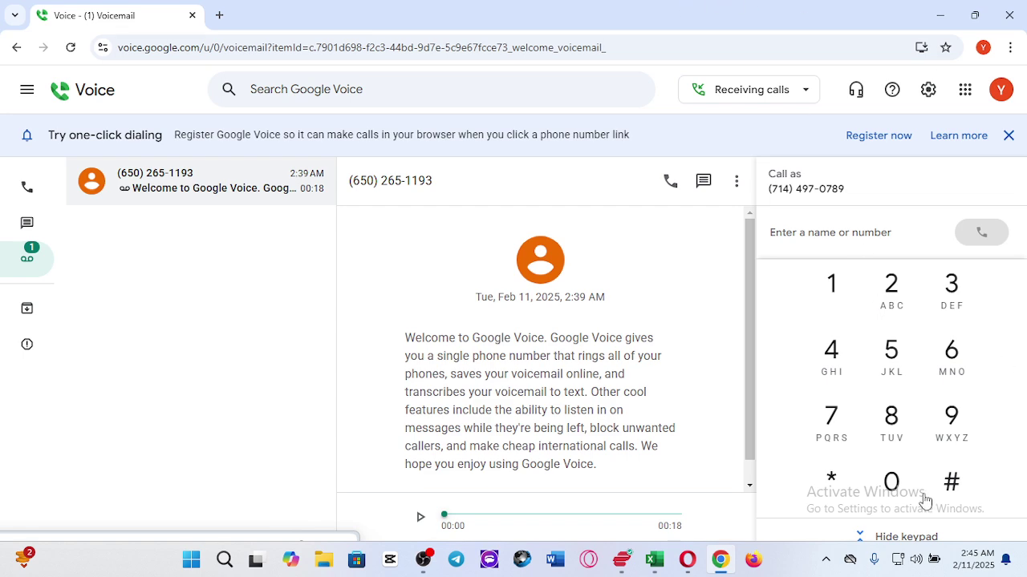
mouse_move(695, 564)
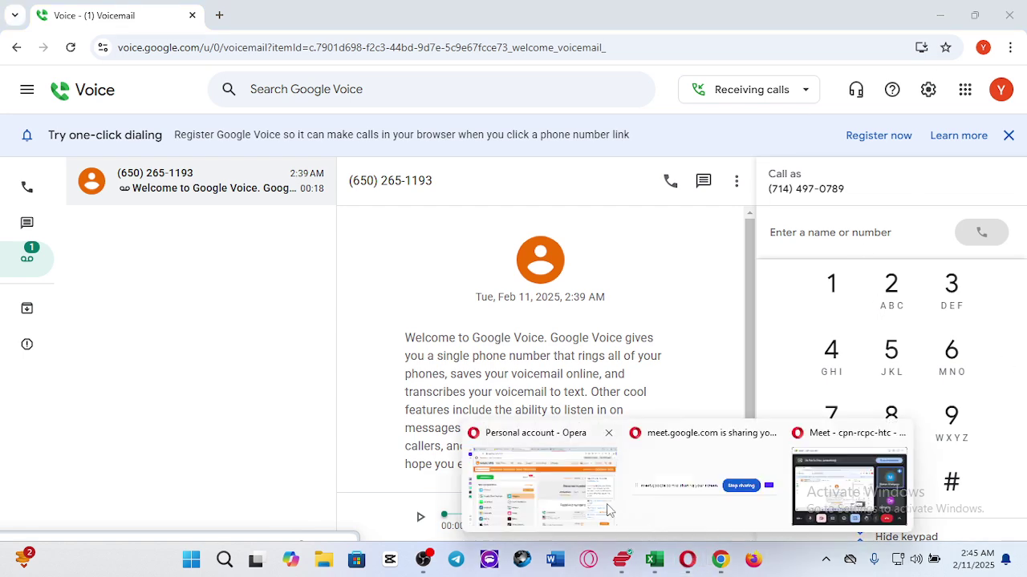
- In Opera, load sms.active.guru in a new tab
left_click(637, 522)
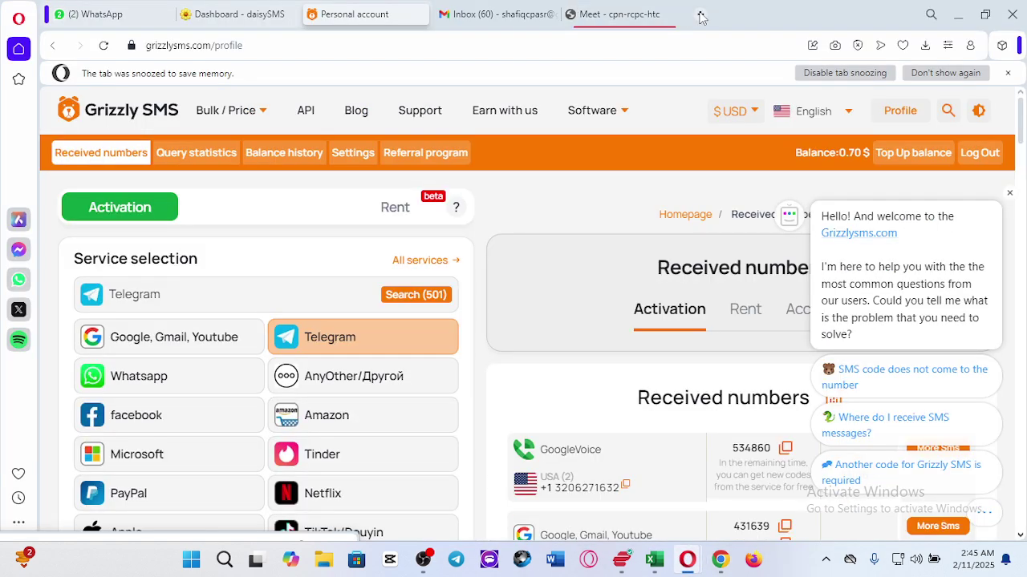
left_click(669, 16)
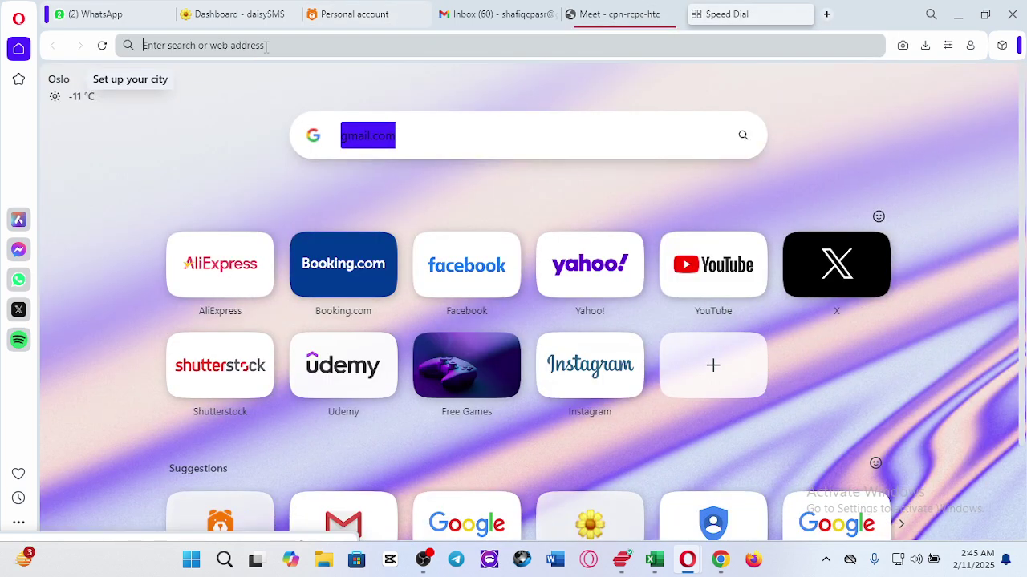
type("sms.ac")
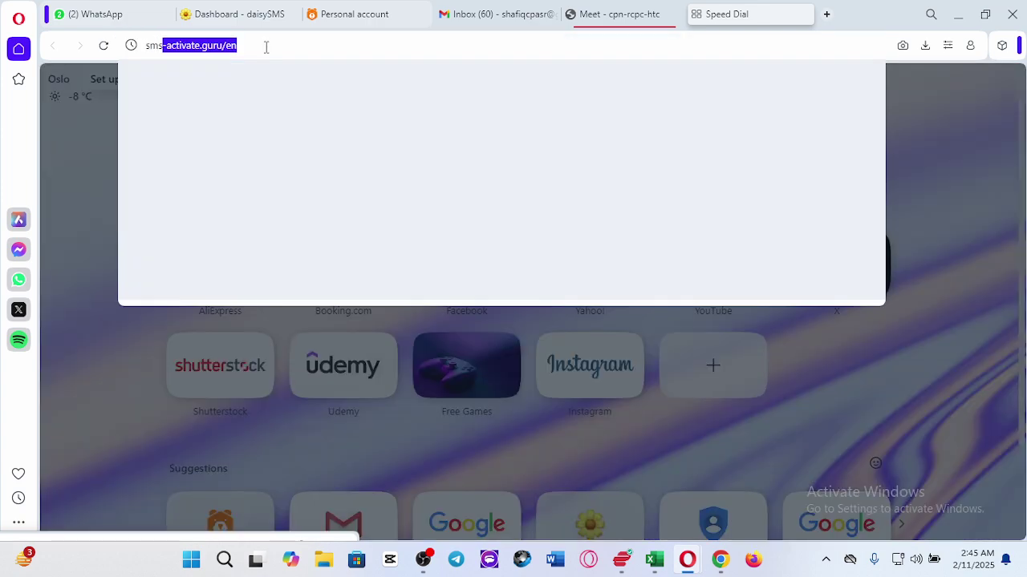
type("t")
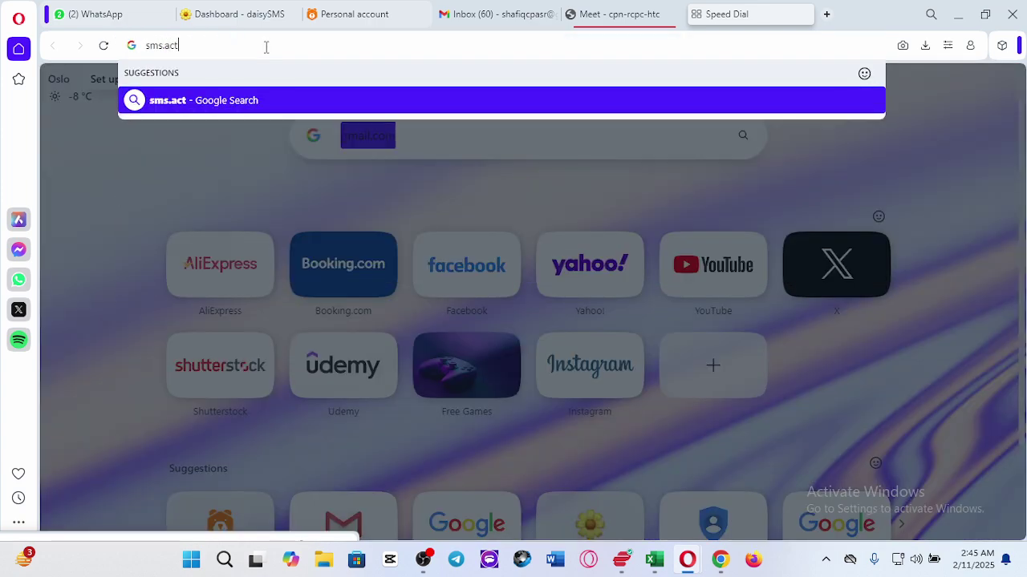
type("ive.")
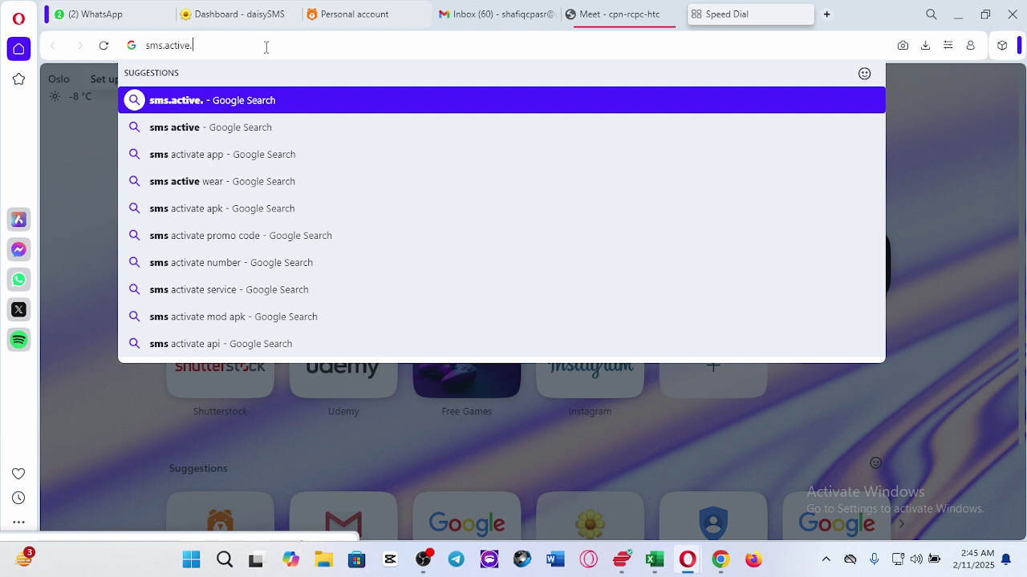
type("guru")
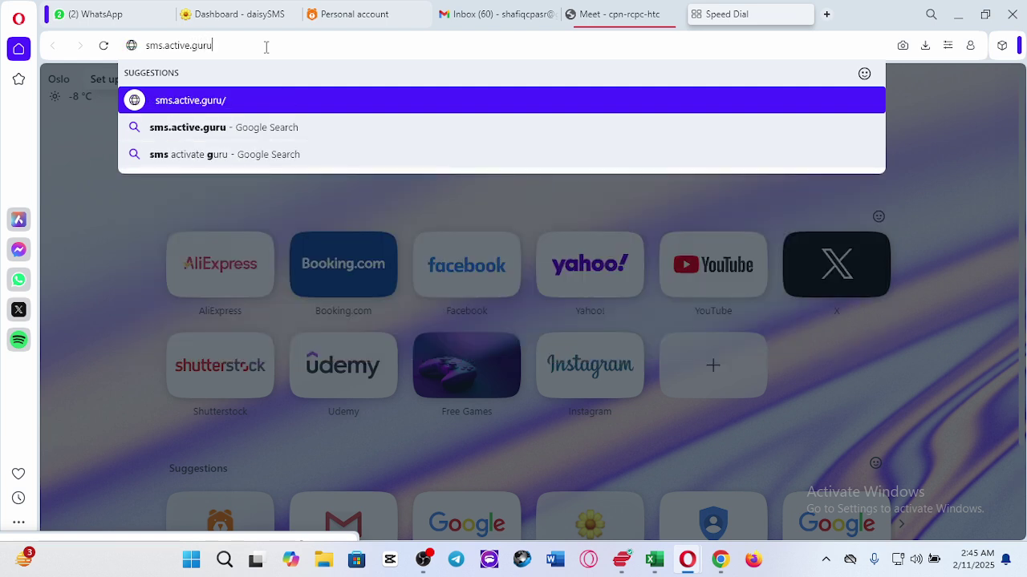
key("Return")
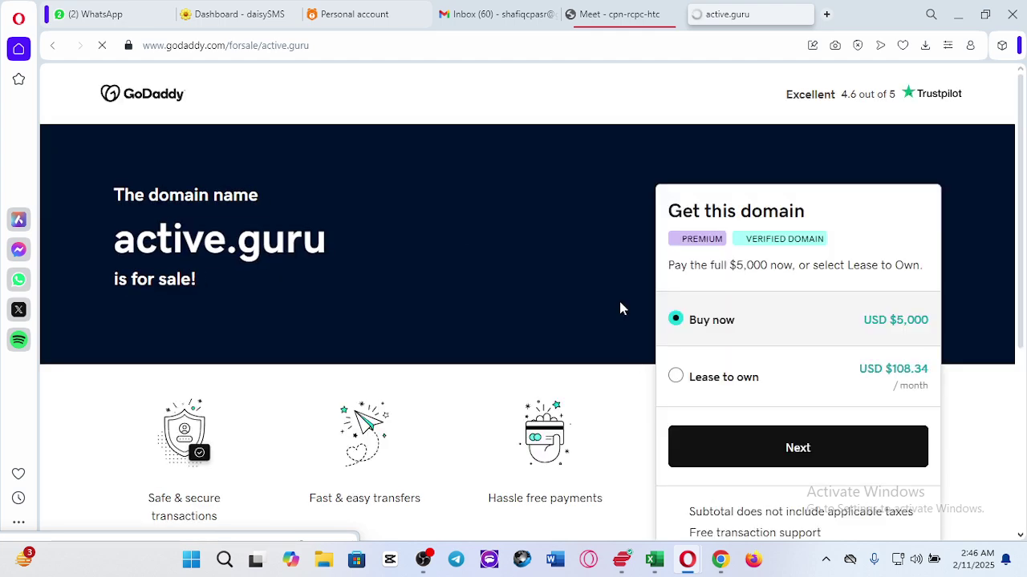
- Close the domain-for-sale page it leads to and go to the WhatsApp tab
scroll(621, 304, "down", 5)
scroll(624, 305, "up", 5)
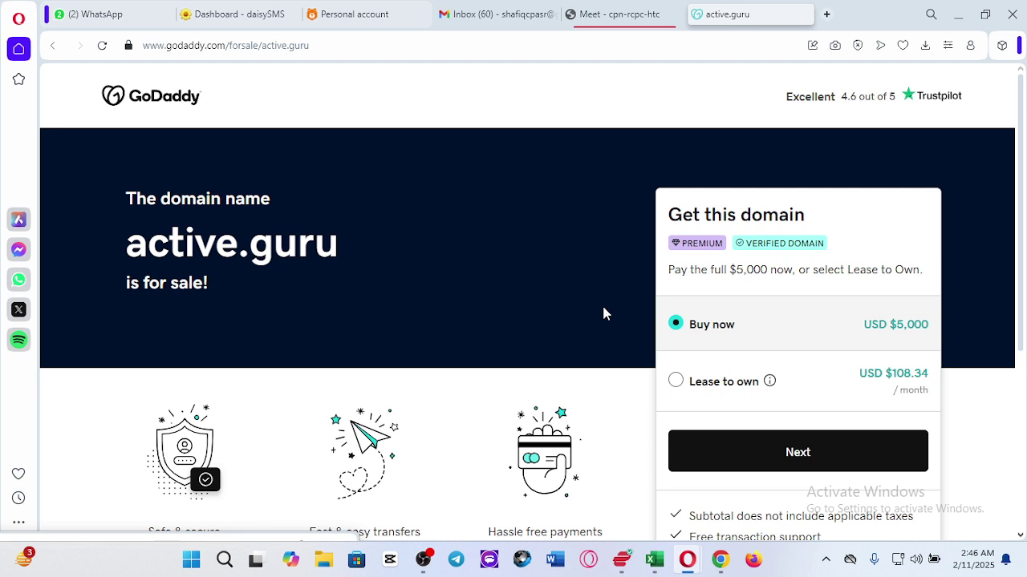
left_click(804, 14)
left_click(85, 13)
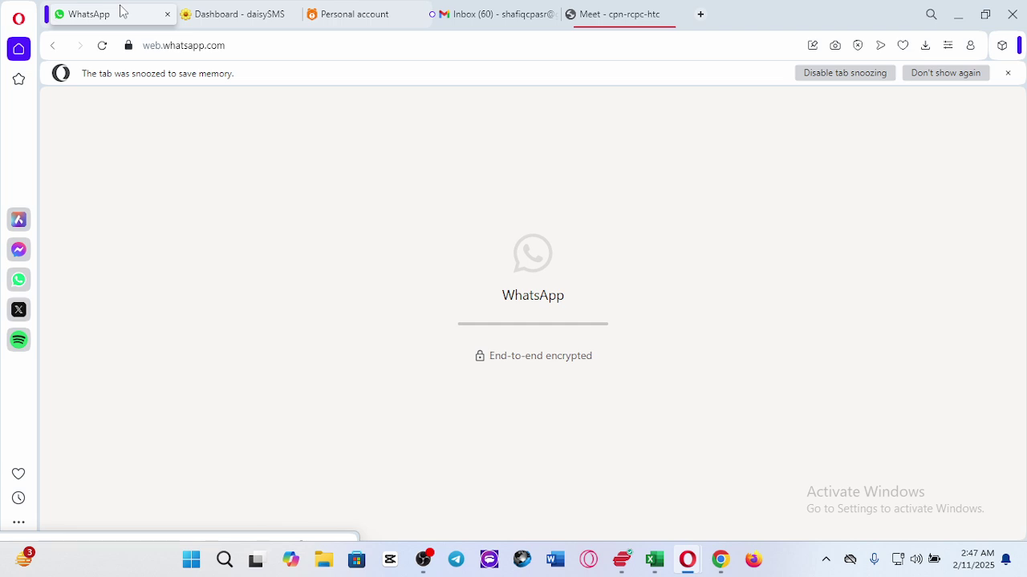
- Reload WhatsApp Web, open the latest chat, and follow its forwarded sms-activate.guru link
left_click(120, 10)
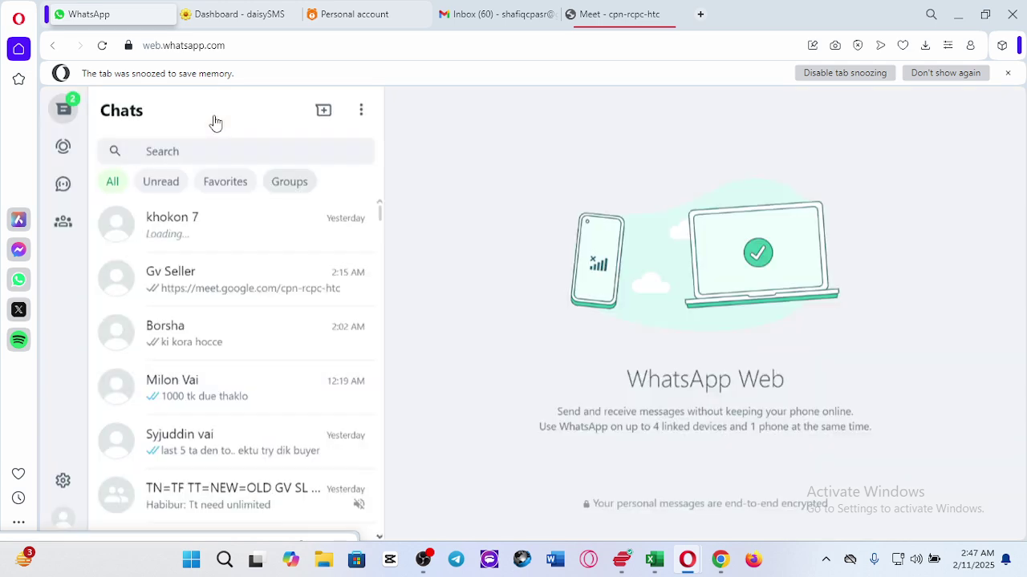
left_click(257, 241)
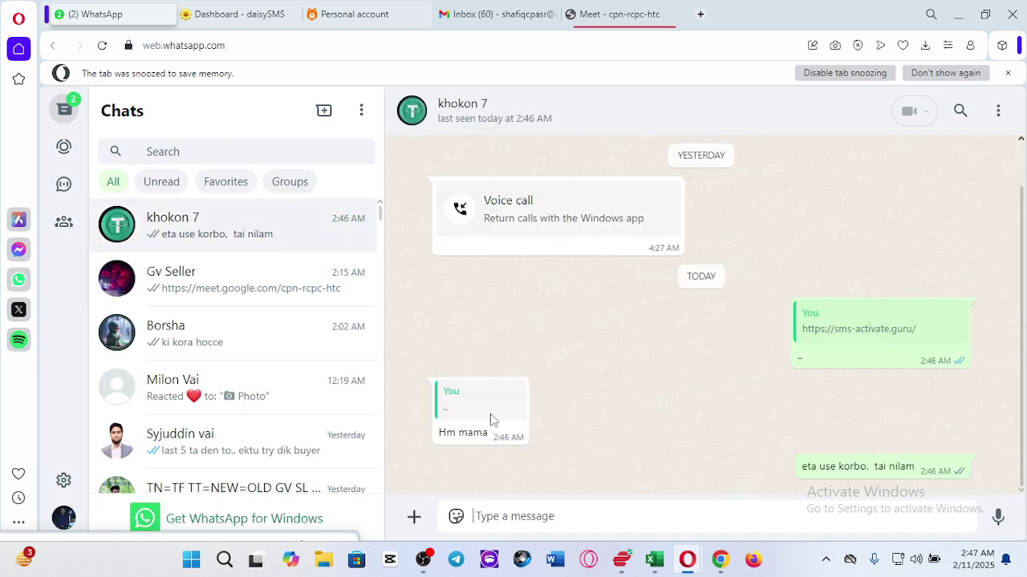
left_click(844, 340)
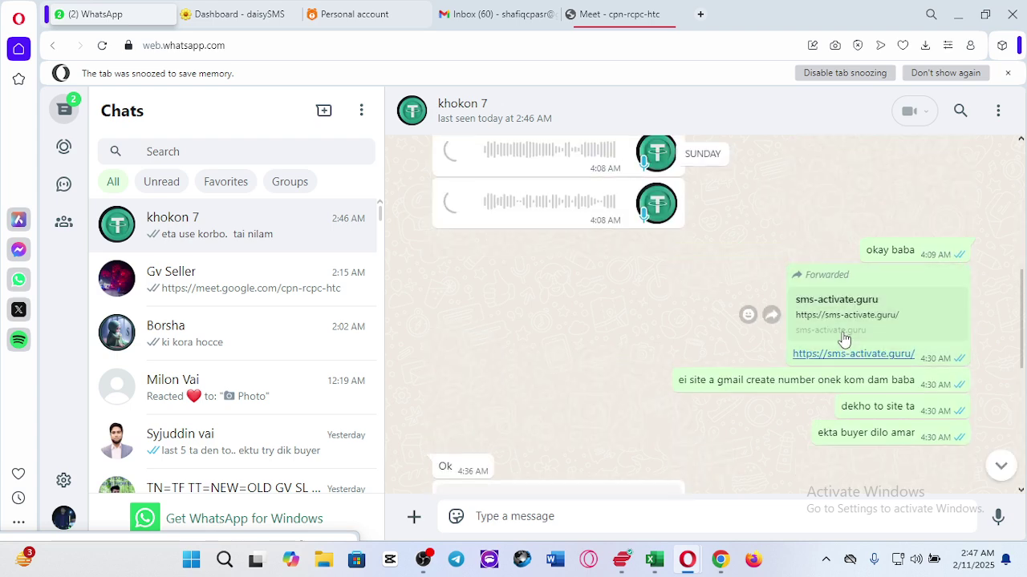
left_click(844, 340)
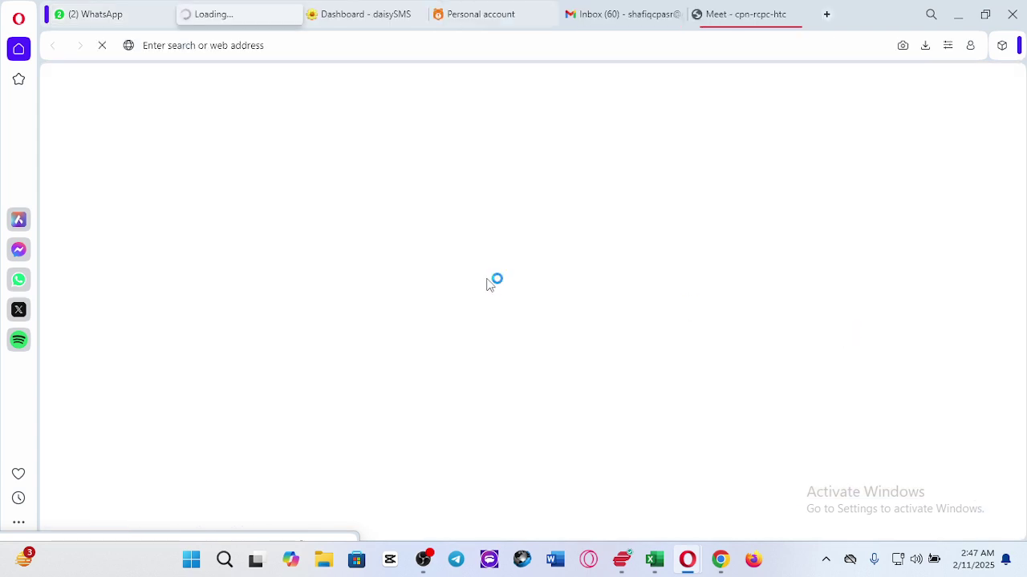